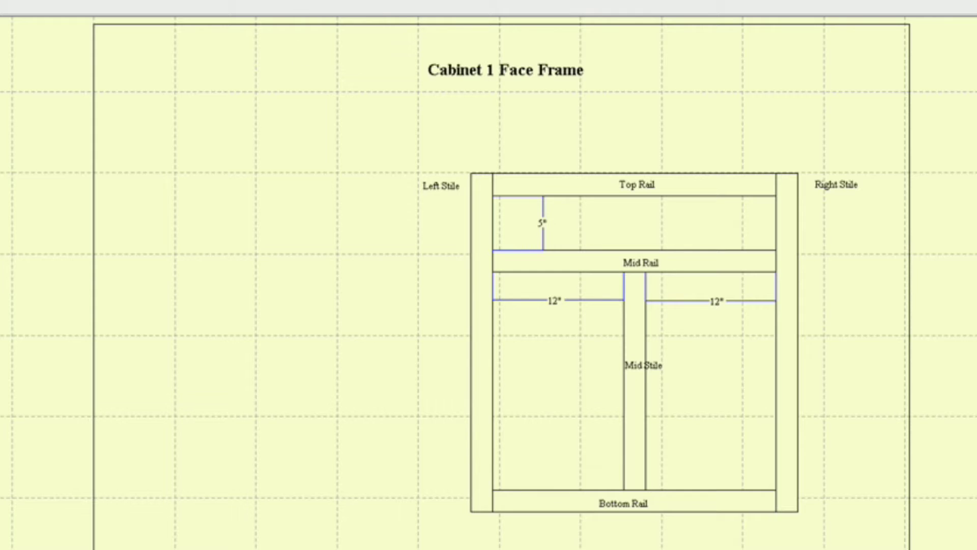
# - Review the drawing's text font settings and the default column and row sizes for inserting a table, without inserting one
pyautogui.click(275, 4)
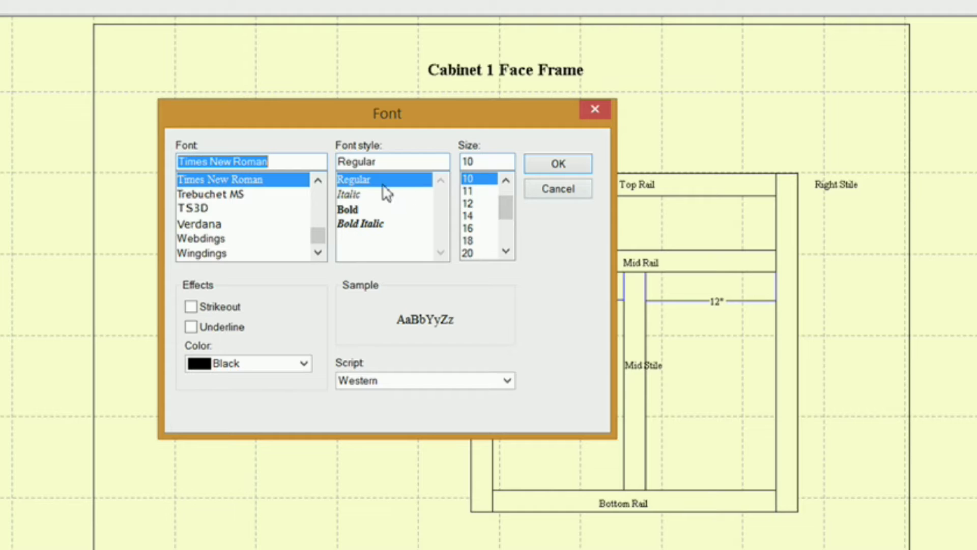
pyautogui.click(567, 161)
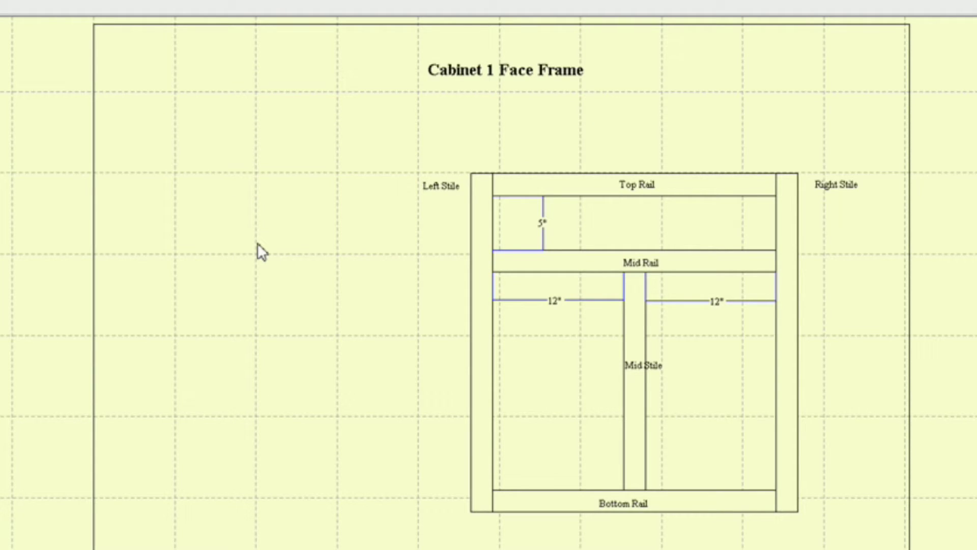
pyautogui.rightClick(235, 212)
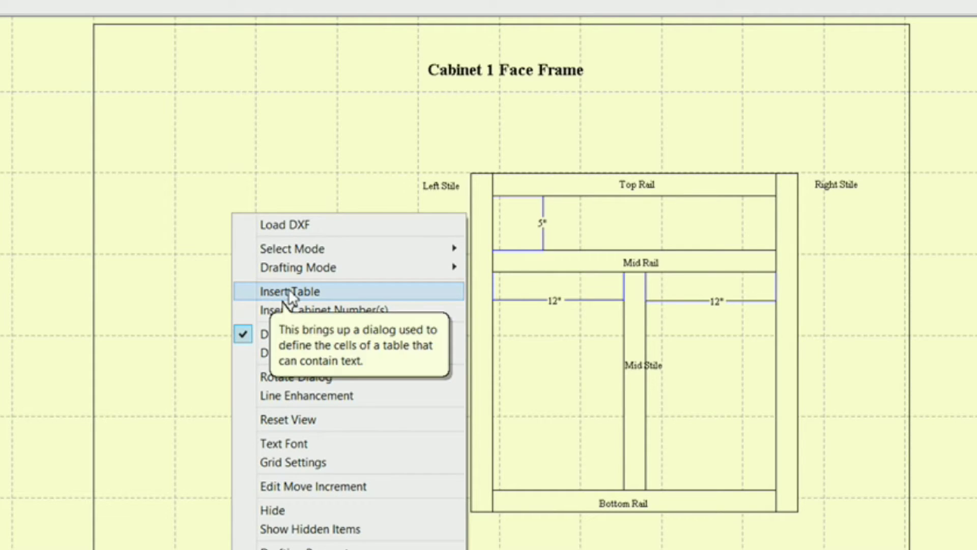
pyautogui.click(288, 294)
pyautogui.moveTo(458, 201)
pyautogui.mouseDown()
pyautogui.moveTo(203, 192)
pyautogui.moveTo(233, 195)
pyautogui.mouseUp()
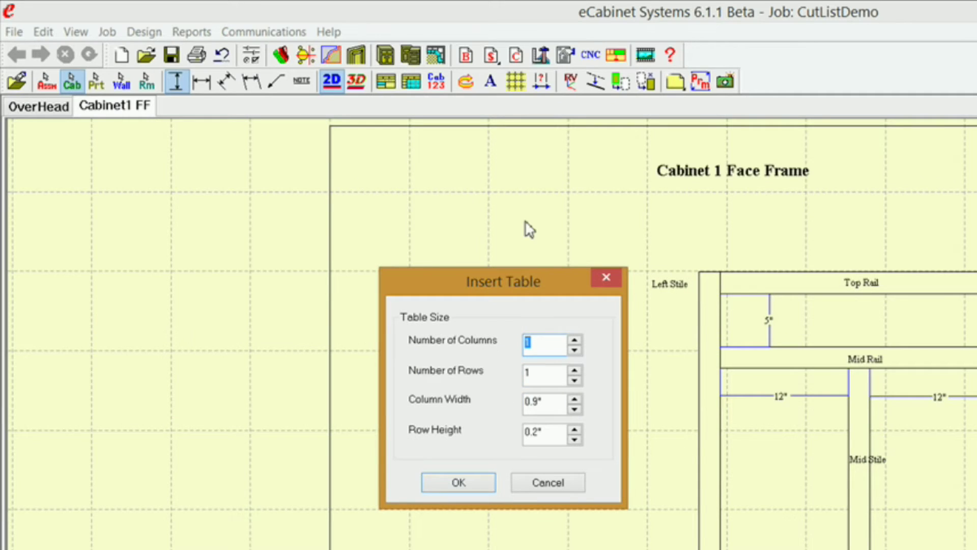
pyautogui.click(564, 489)
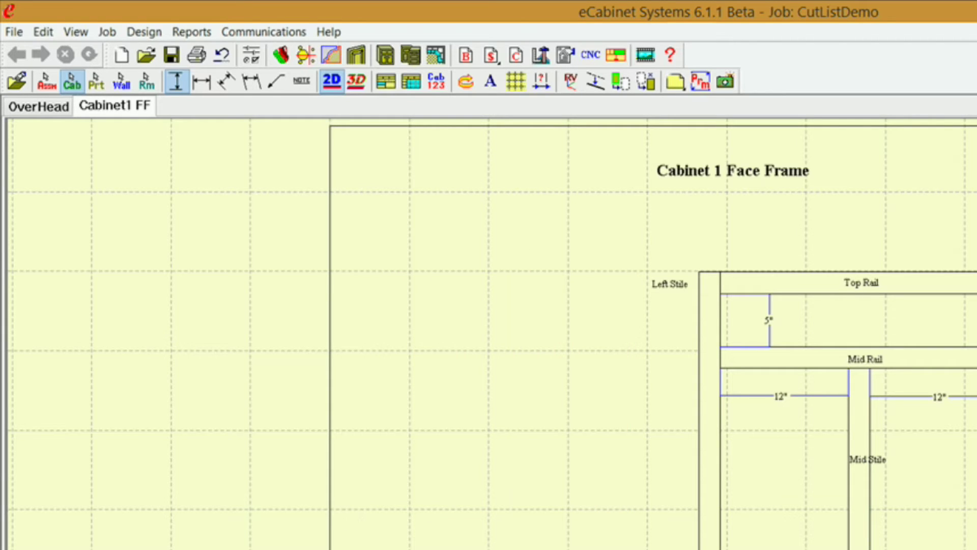
# - Switch to the cutlist workbook in Excel and check the width of the Component column, leaving it as is
pyautogui.click(341, 548)
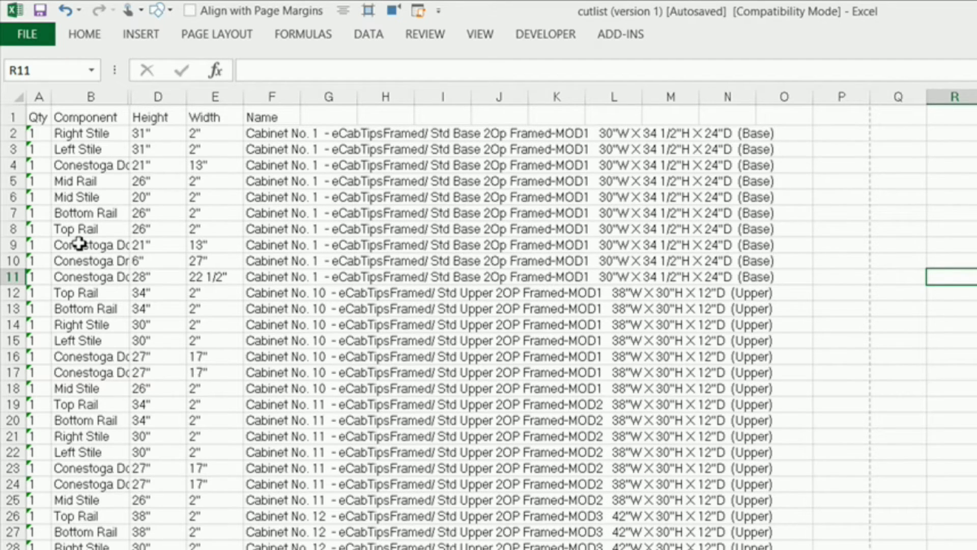
pyautogui.click(102, 99)
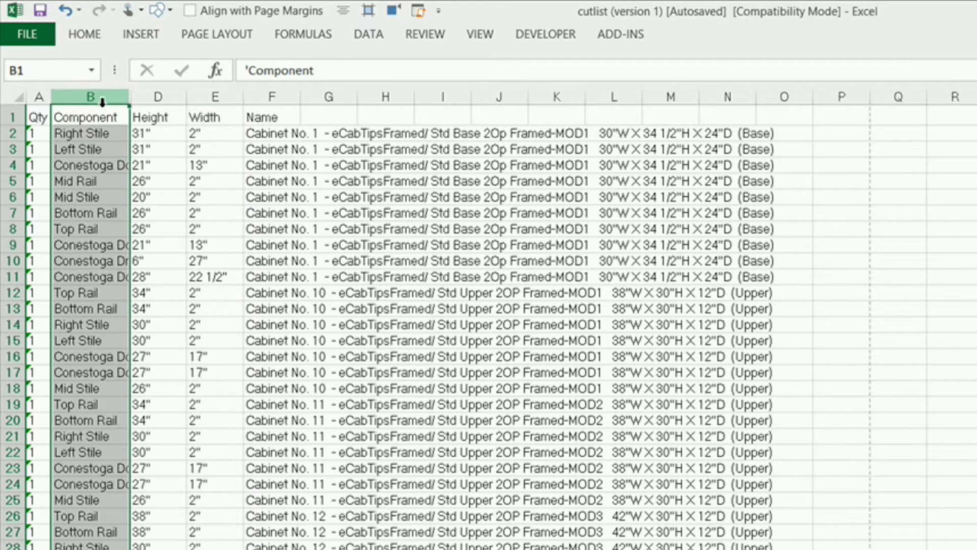
pyautogui.rightClick(102, 102)
pyautogui.click(145, 323)
pyautogui.moveTo(145, 285); pyautogui.dragTo(410, 269)
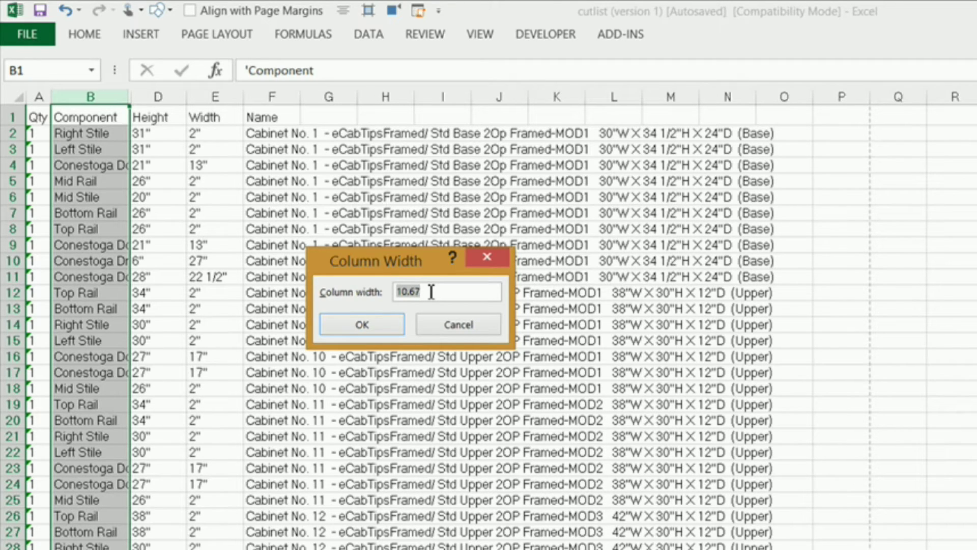
pyautogui.click(468, 328)
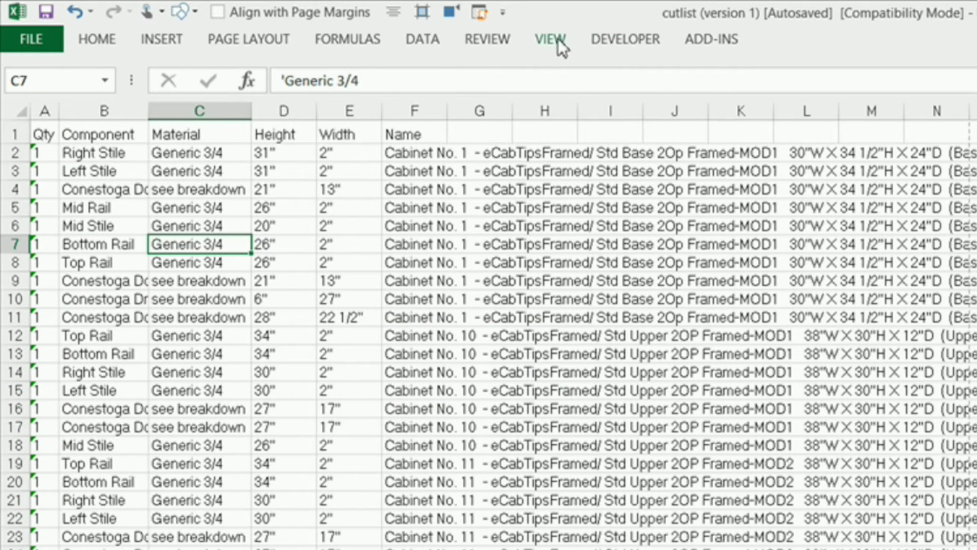
# - Show the worksheet in Page Layout view and check the Component column's width in inches
pyautogui.click(555, 38)
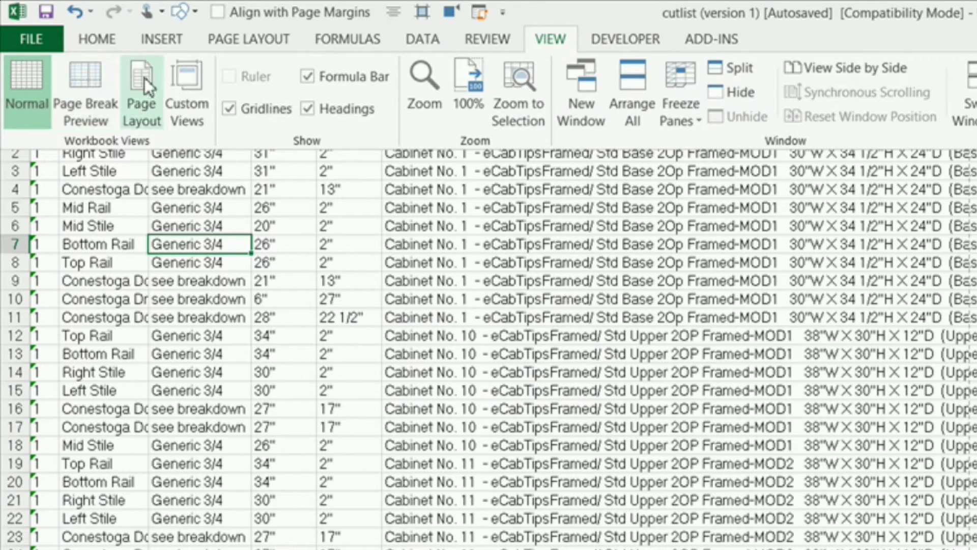
pyautogui.click(141, 77)
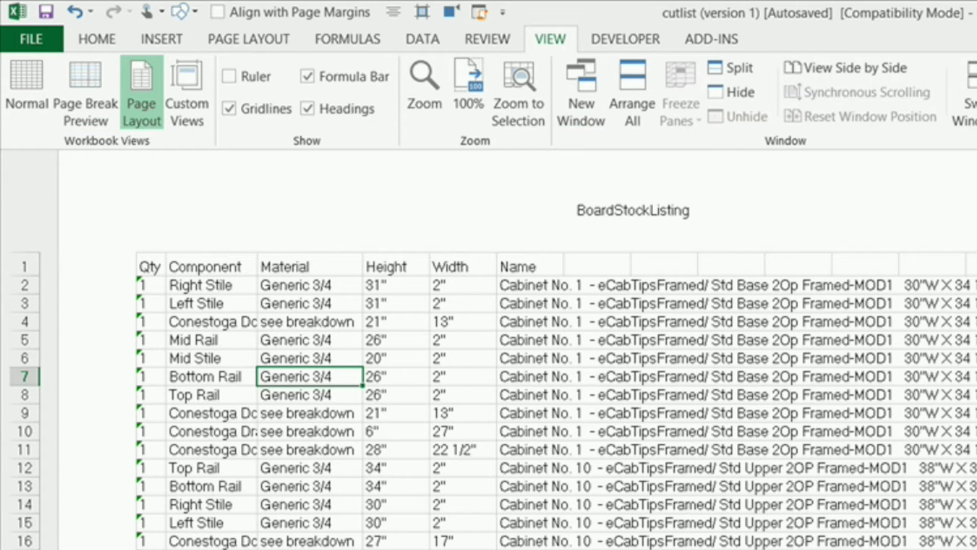
pyautogui.click(549, 41)
pyautogui.click(234, 125)
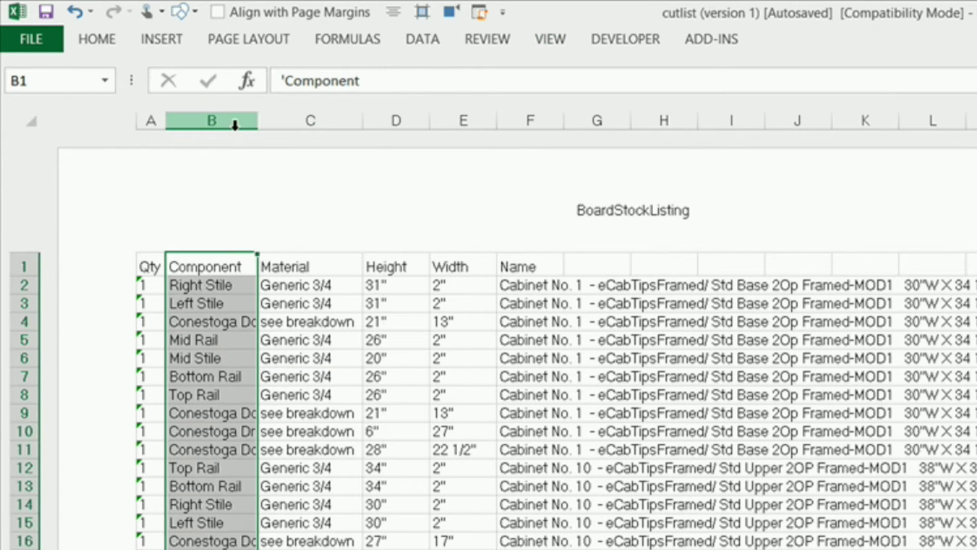
pyautogui.rightClick(235, 124)
pyautogui.click(281, 377)
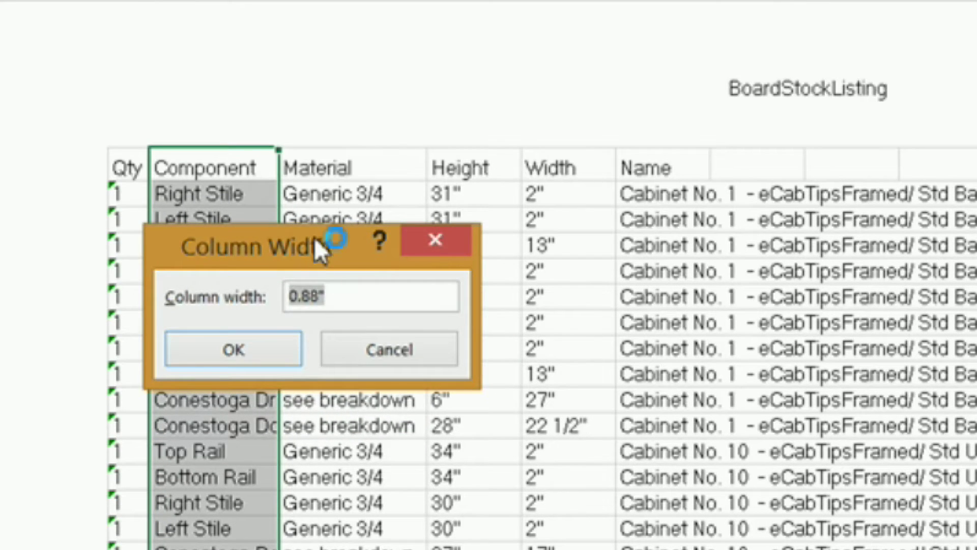
pyautogui.moveTo(318, 246); pyautogui.dragTo(408, 264)
pyautogui.click(451, 312)
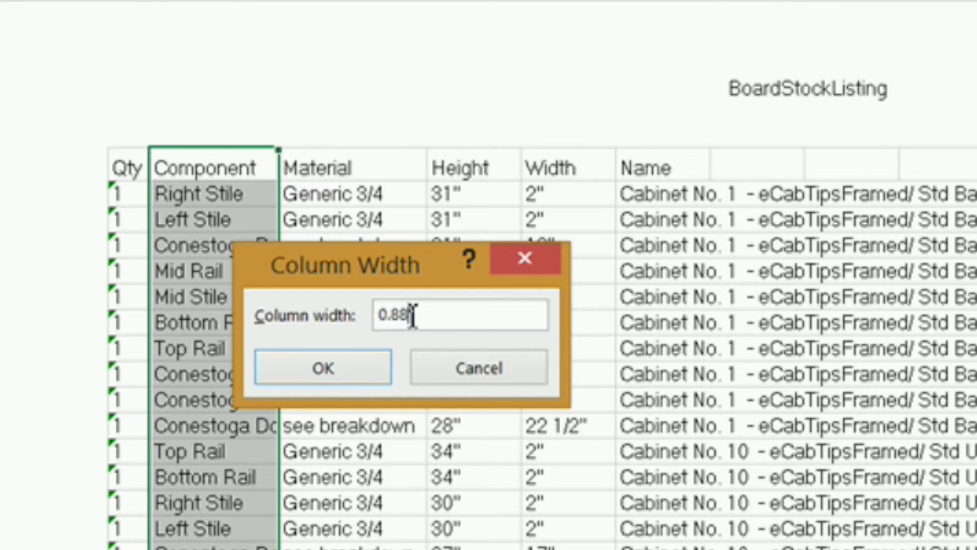
pyautogui.doubleClick(413, 315)
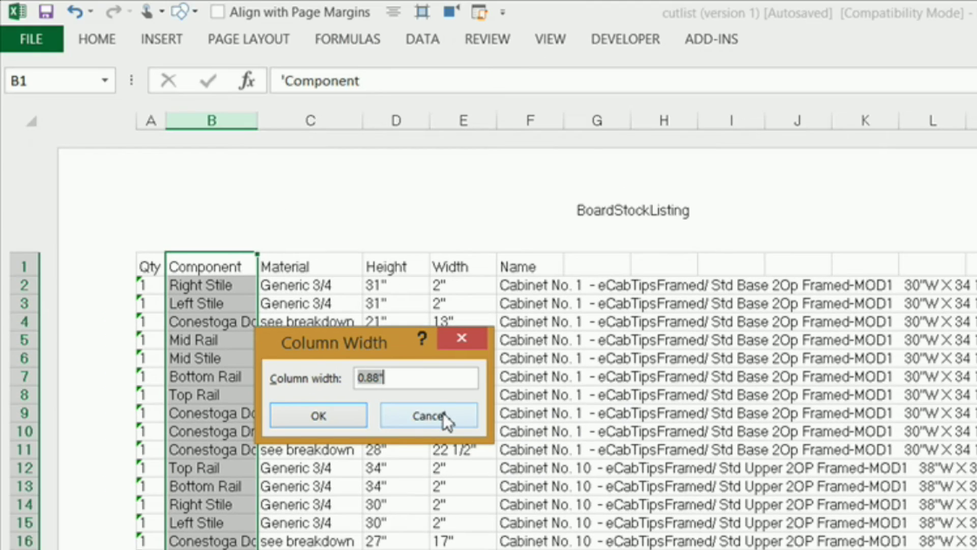
pyautogui.click(552, 389)
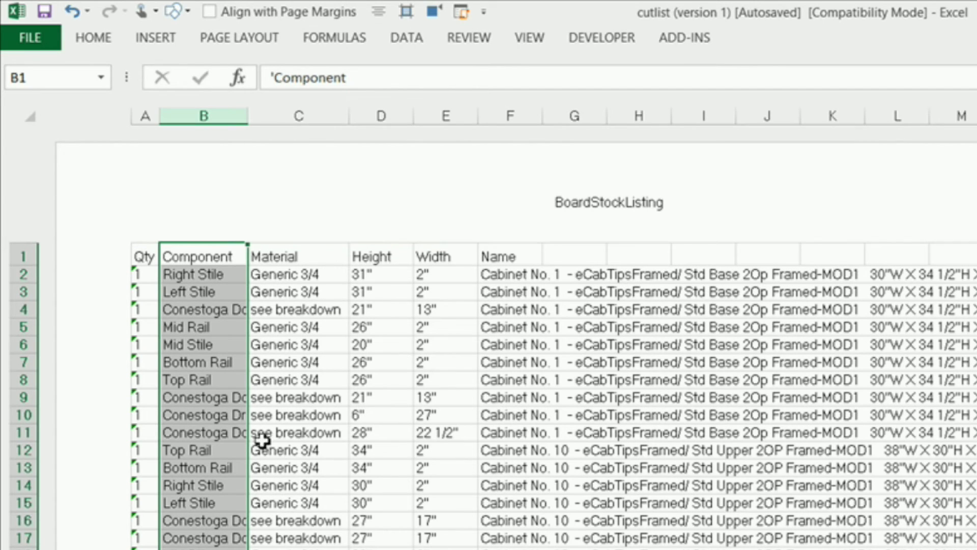
# - Review the Ruler units choices under Display in the advanced Excel options
pyautogui.click(48, 34)
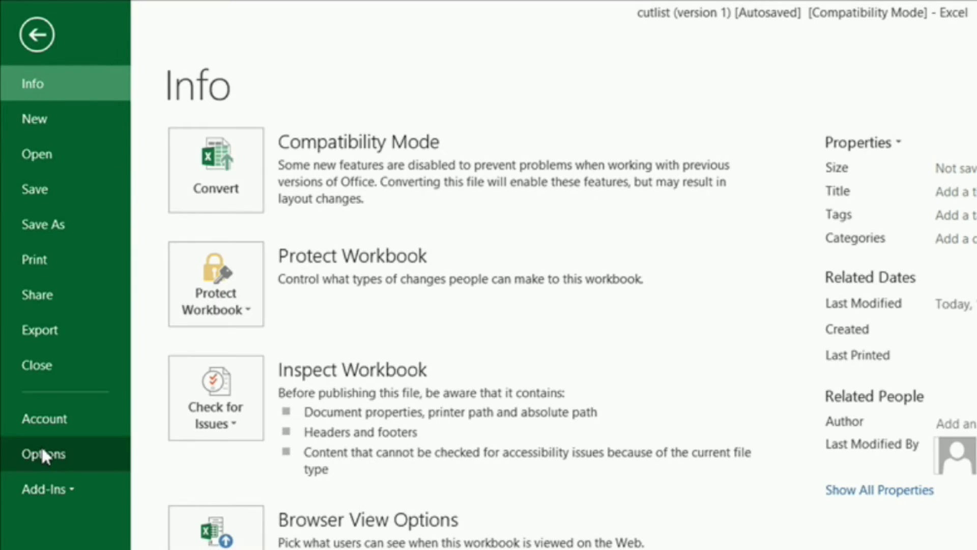
pyautogui.click(41, 453)
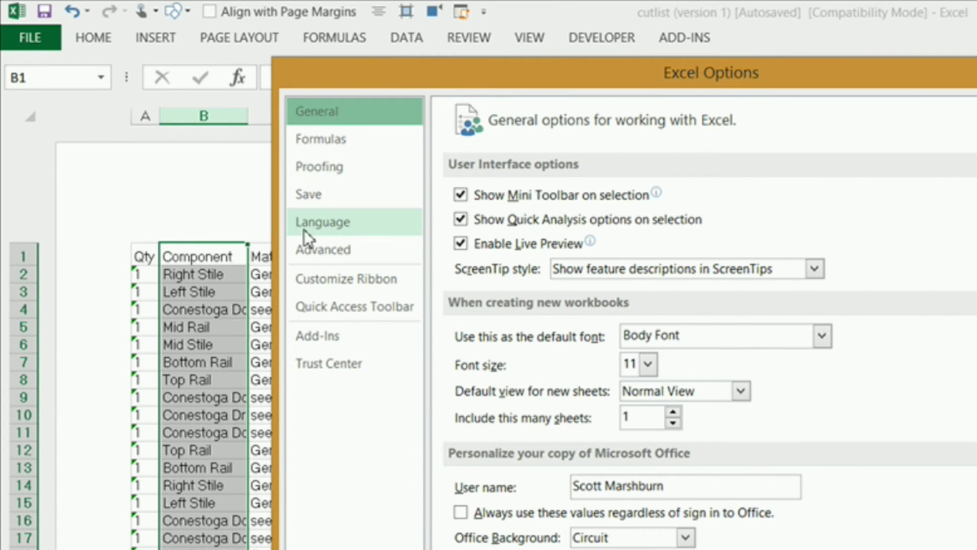
pyautogui.click(307, 246)
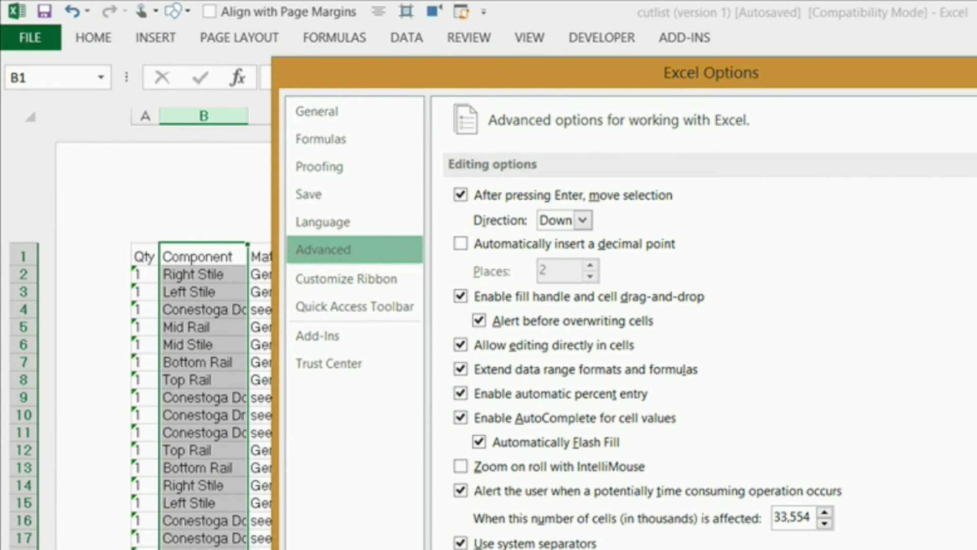
pyautogui.scroll(-15, 608, 326)
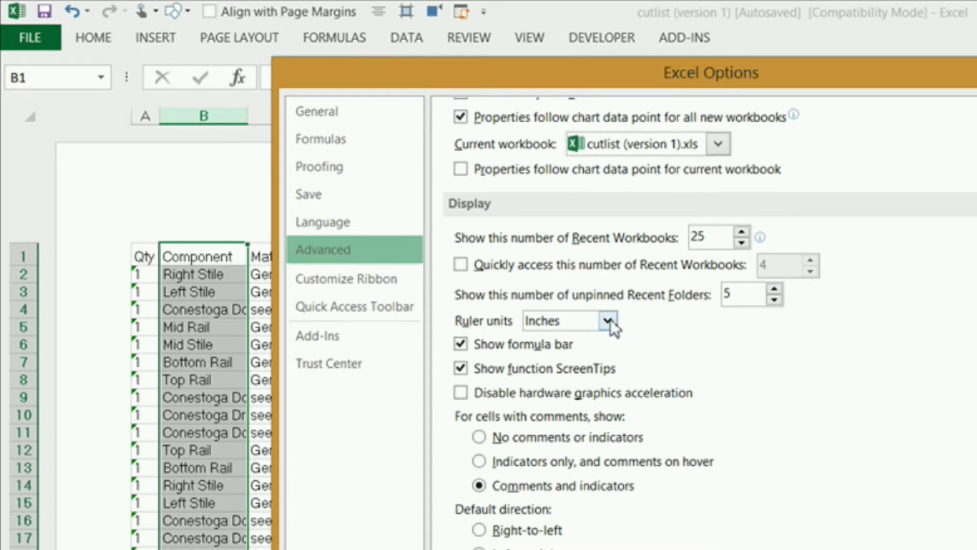
pyautogui.click(607, 321)
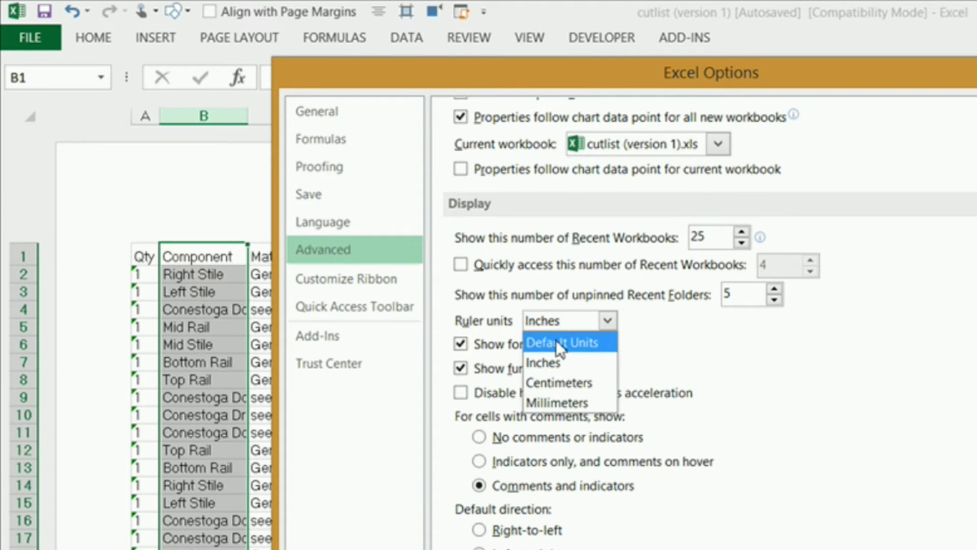
pyautogui.click(556, 341)
pyautogui.click(609, 321)
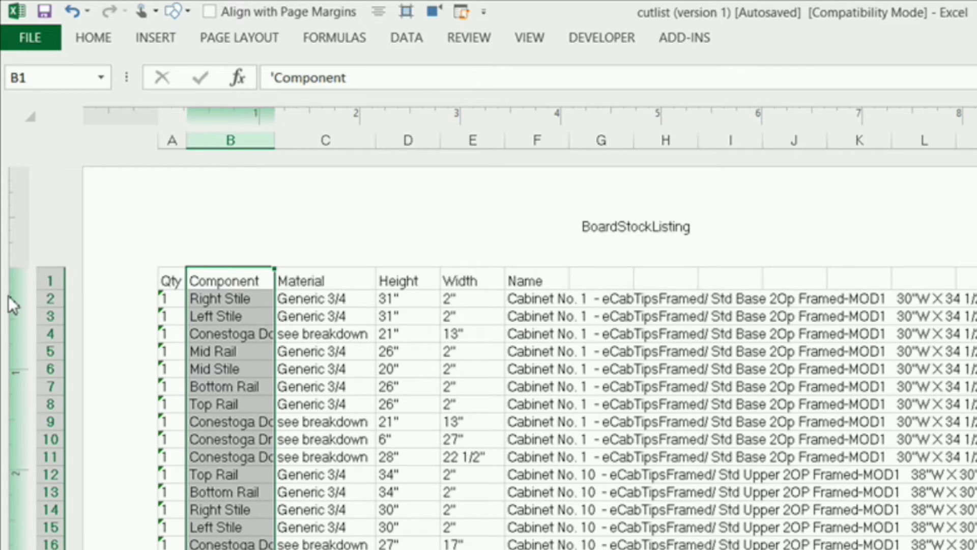
# - Check the height of row 2 in Page Layout view without changing it
pyautogui.click(50, 300)
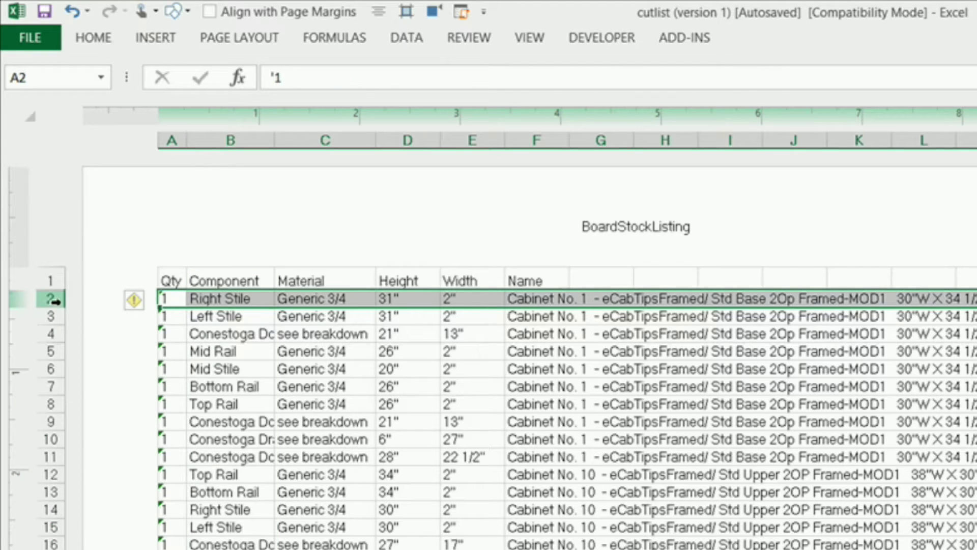
pyautogui.rightClick(57, 302)
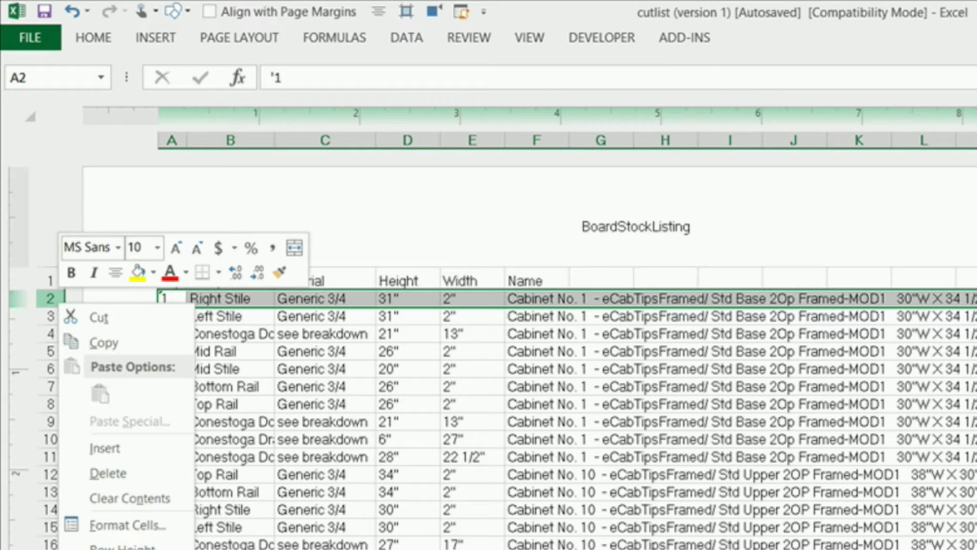
pyautogui.click(121, 544)
pyautogui.moveTo(103, 488); pyautogui.dragTo(482, 393)
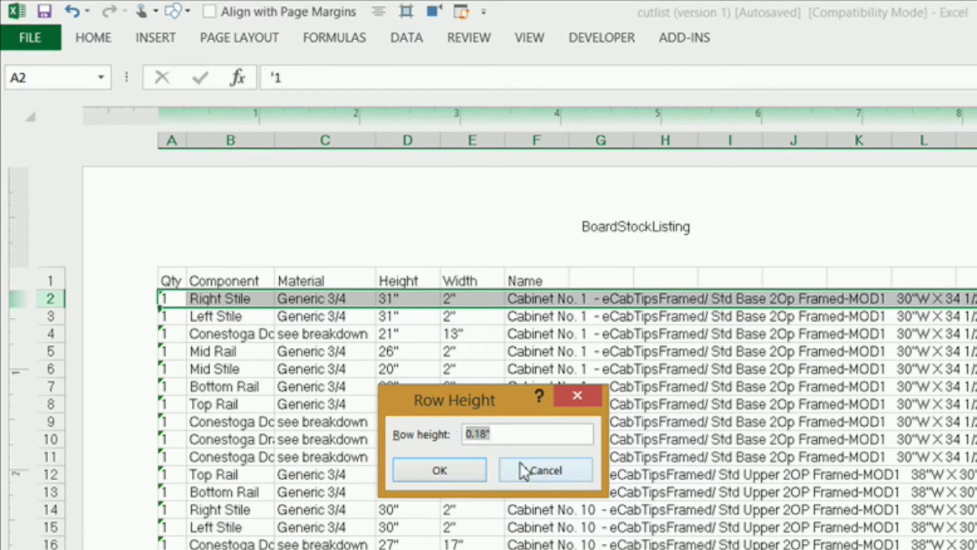
pyautogui.click(539, 471)
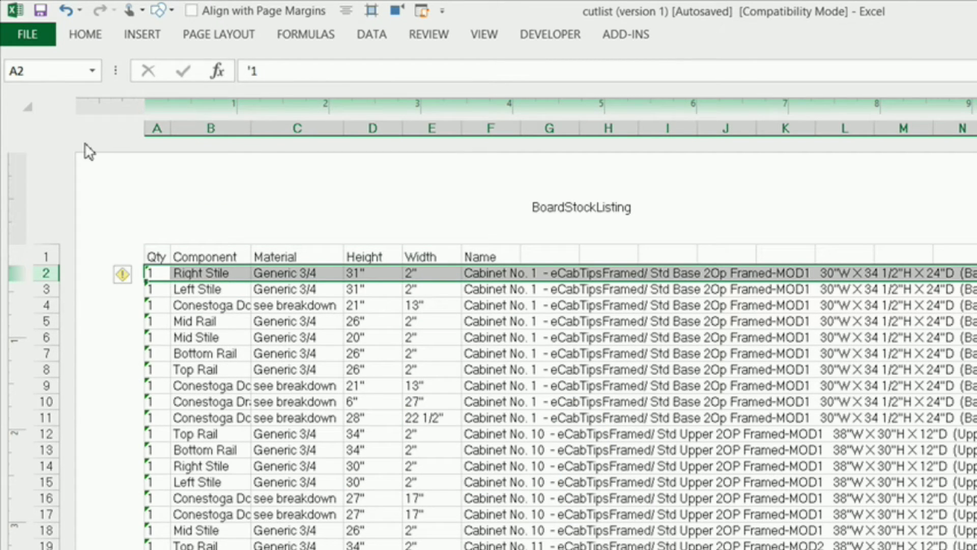
# - Return the worksheet to Normal view and insert a blank row above the header row
pyautogui.click(496, 41)
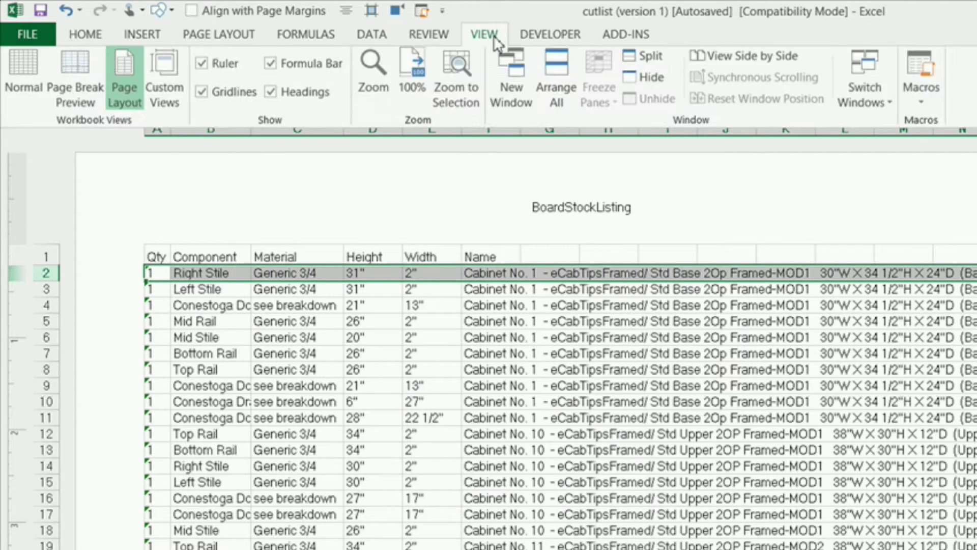
pyautogui.click(29, 76)
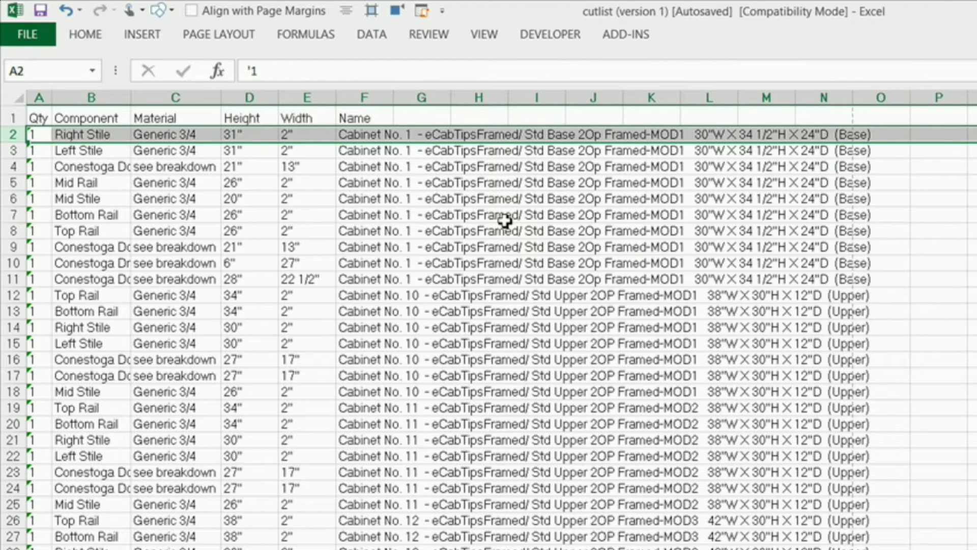
pyautogui.click(16, 119)
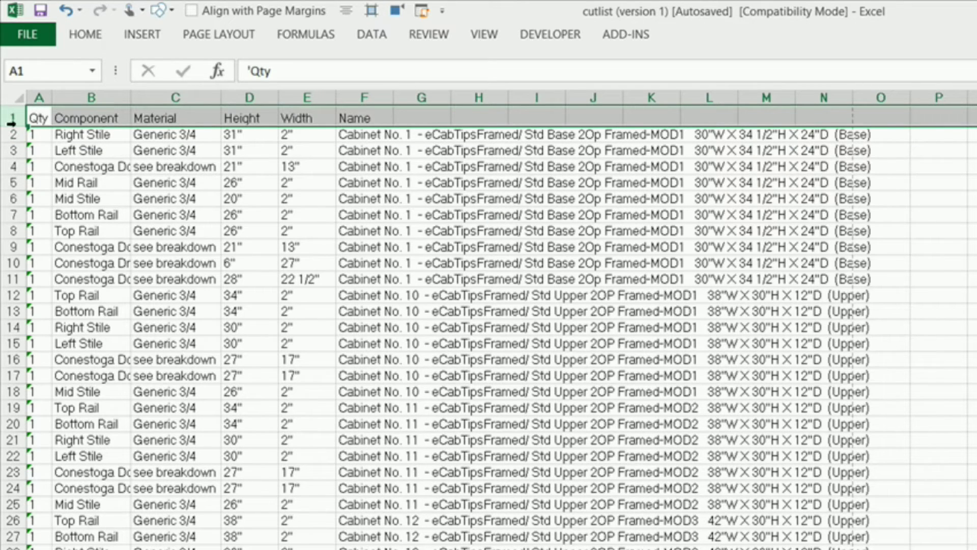
pyautogui.rightClick(15, 120)
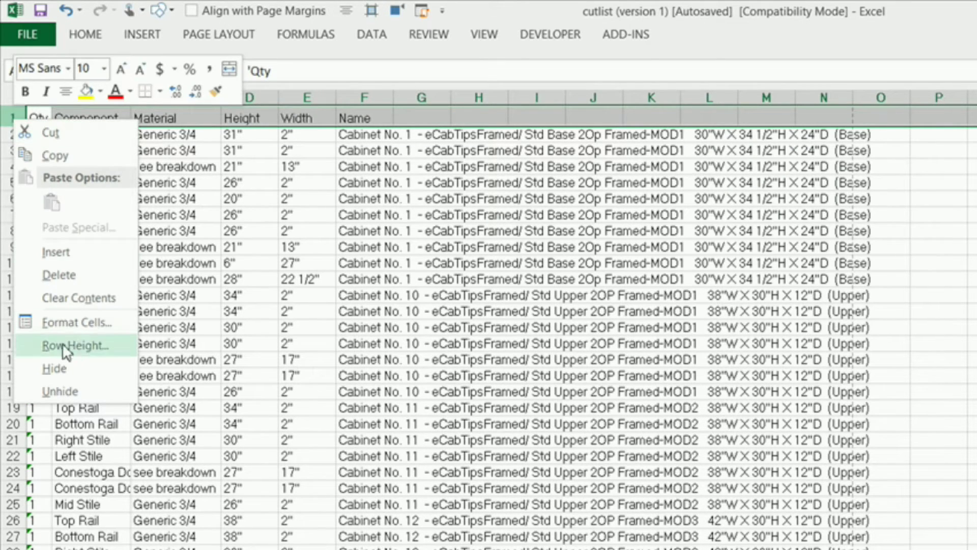
pyautogui.click(57, 252)
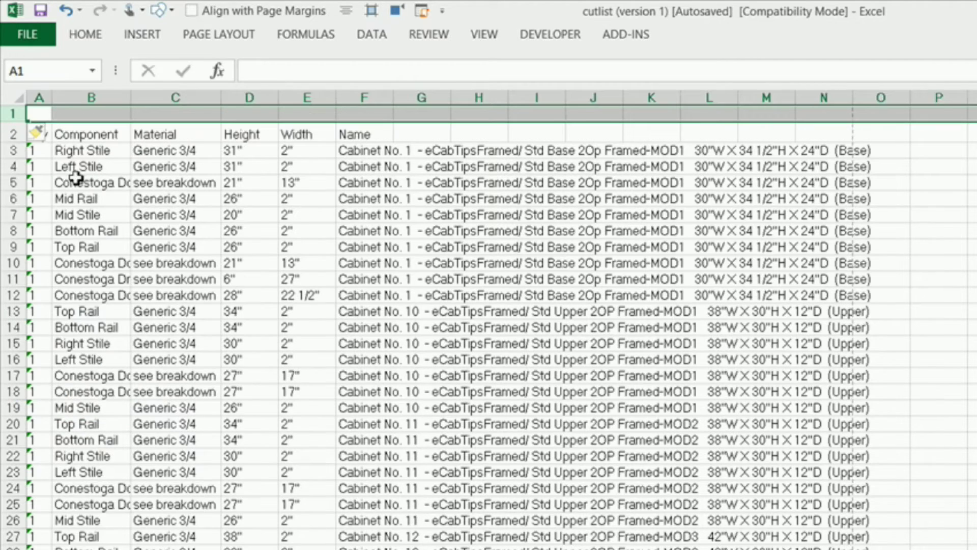
# - Enter ecabsys_table in cell A1 of the new blank row
pyautogui.click(38, 113)
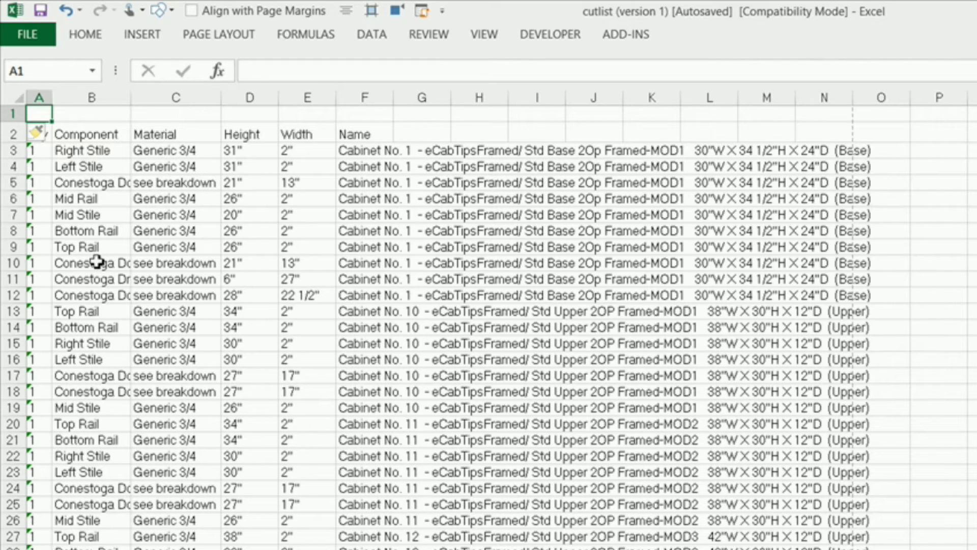
pyautogui.write('ecab')
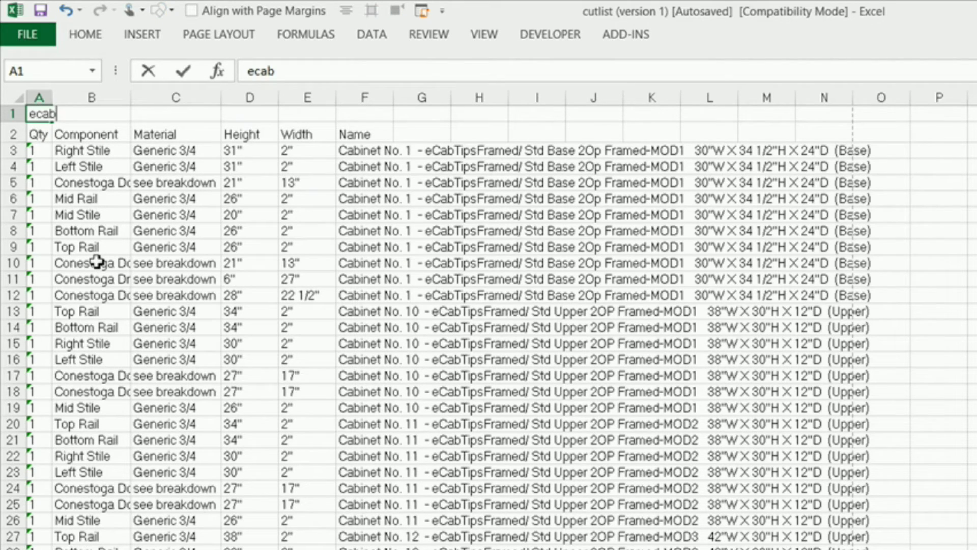
pyautogui.write('sys_table')
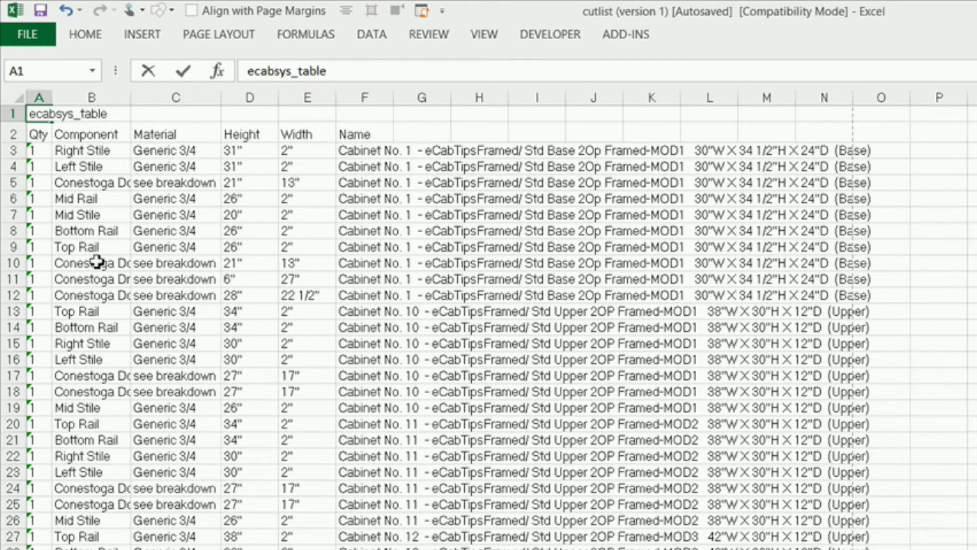
pyautogui.click(57, 200)
pyautogui.click(40, 117)
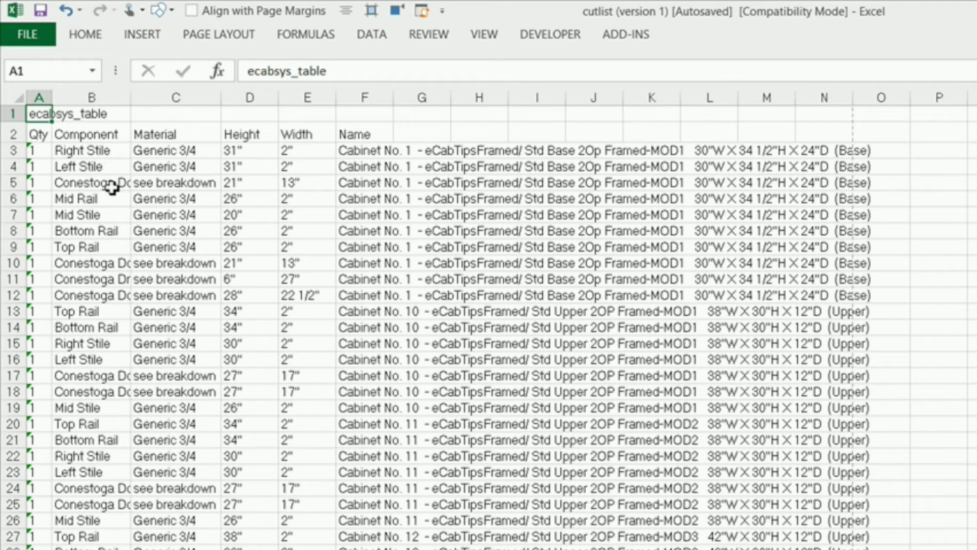
# - Hide the Material column of the cut list
pyautogui.click(64, 187)
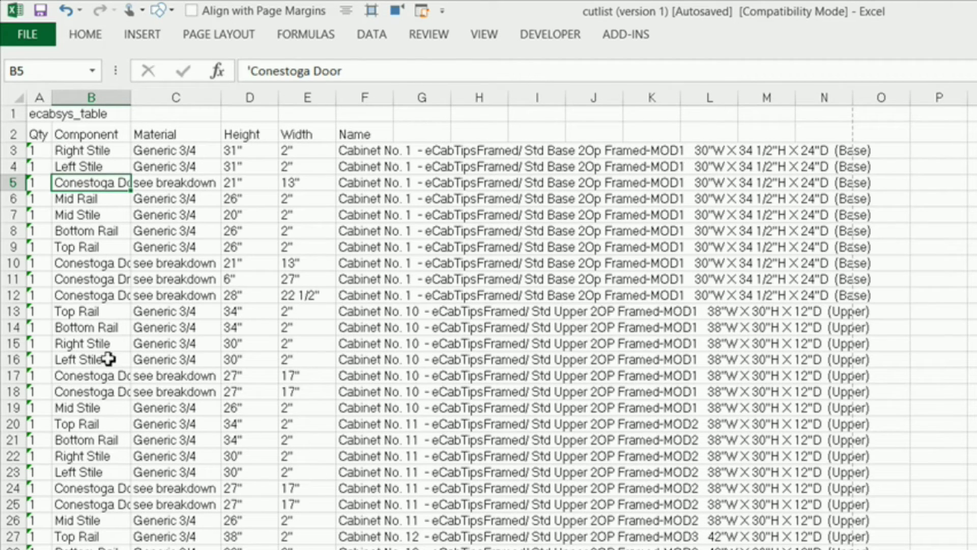
pyautogui.click(389, 151)
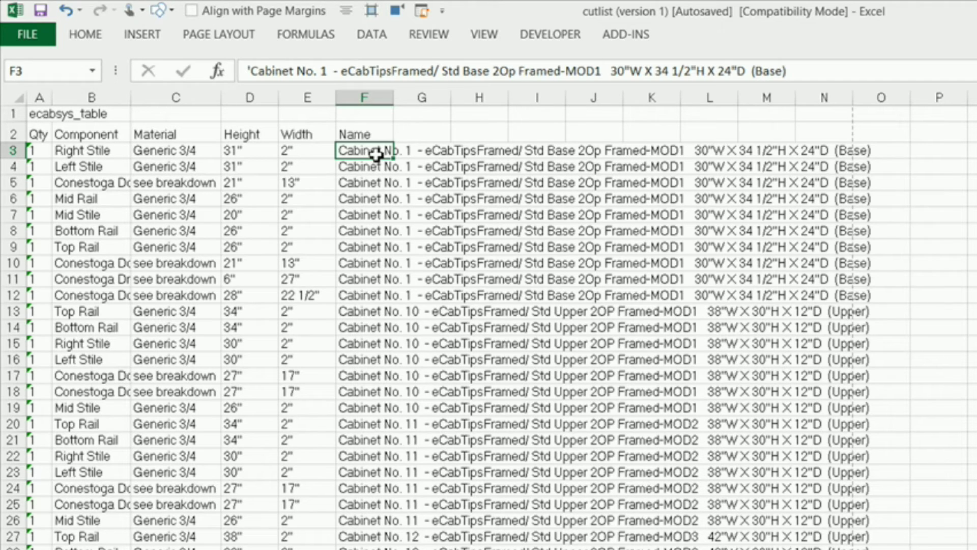
pyautogui.click(181, 151)
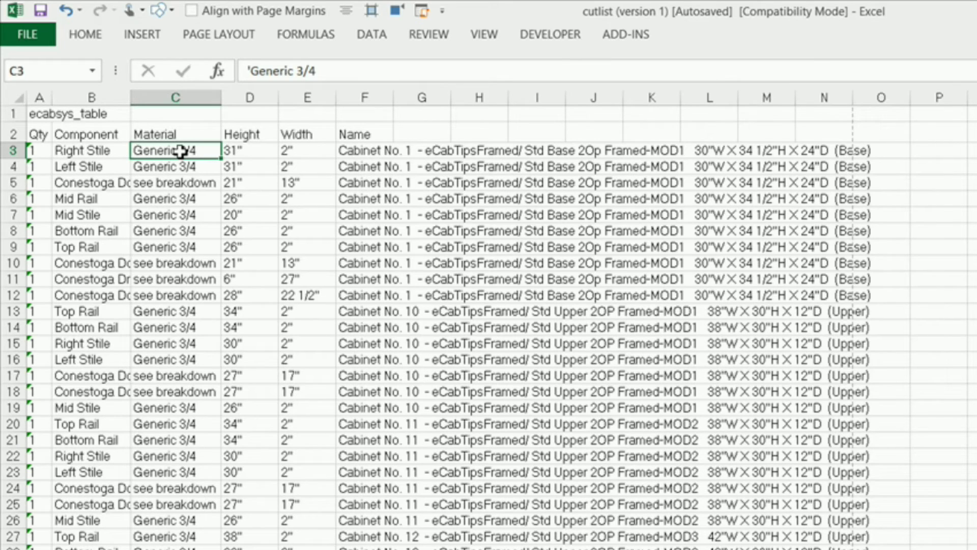
pyautogui.click(174, 99)
pyautogui.rightClick(174, 103)
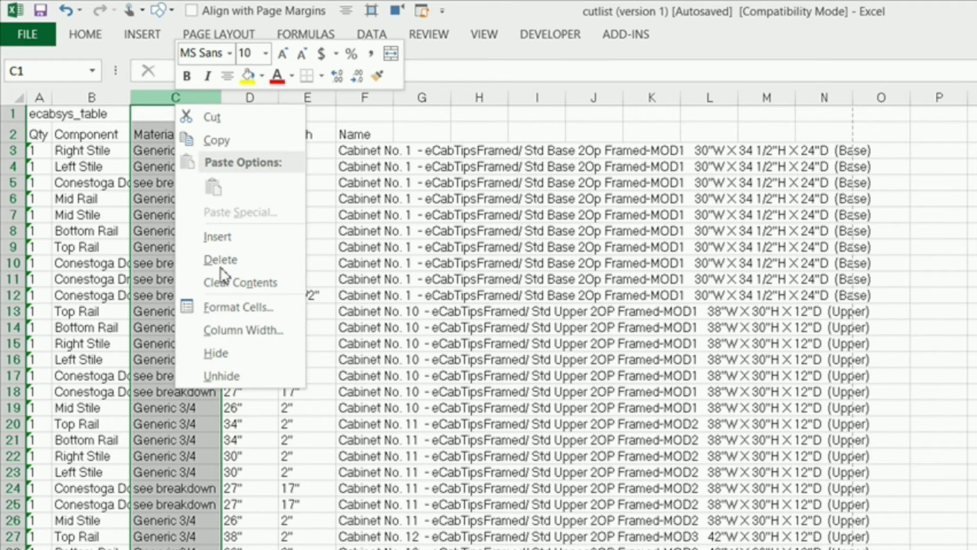
pyautogui.click(217, 353)
pyautogui.click(168, 217)
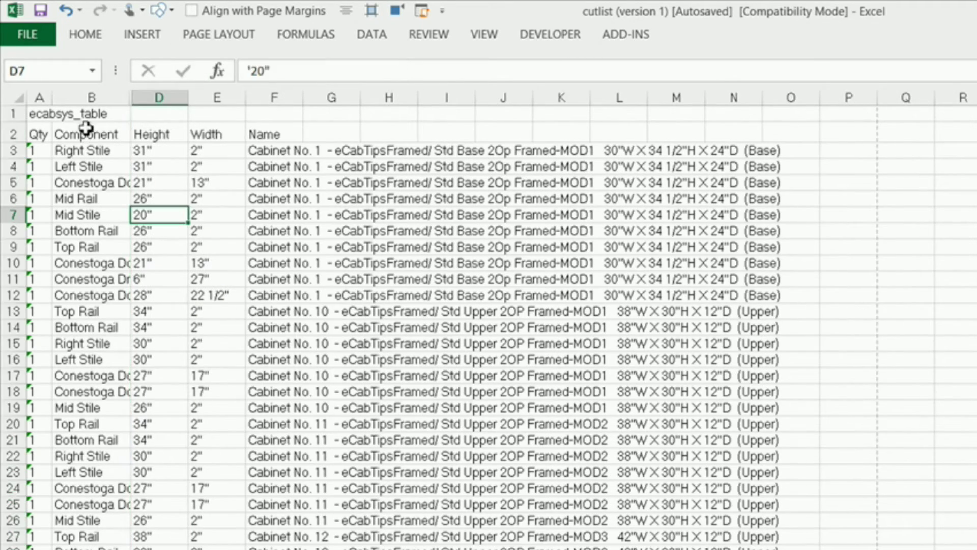
# - Turn on filtering for the header row from Qty through Name
pyautogui.click(38, 134)
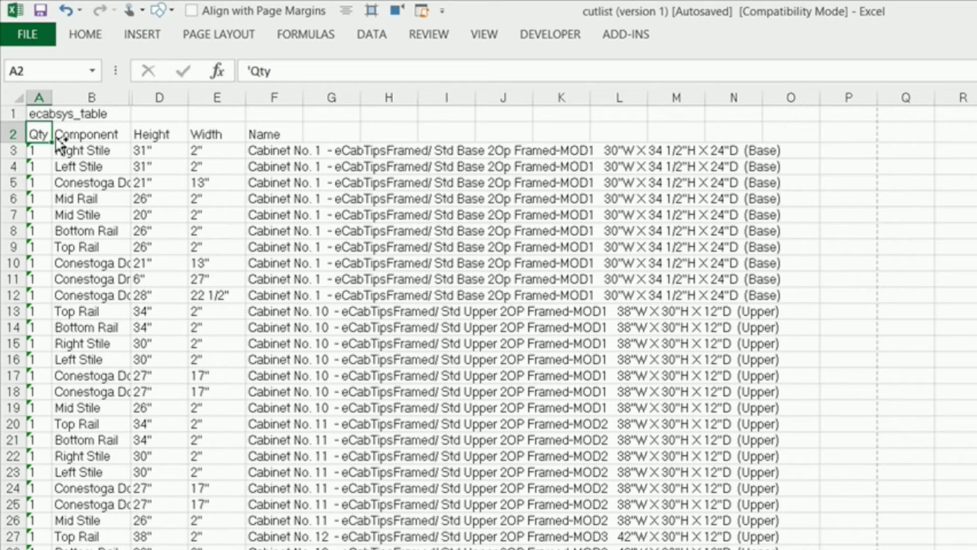
pyautogui.hotkey('ctrl', 'shift', 'Right')
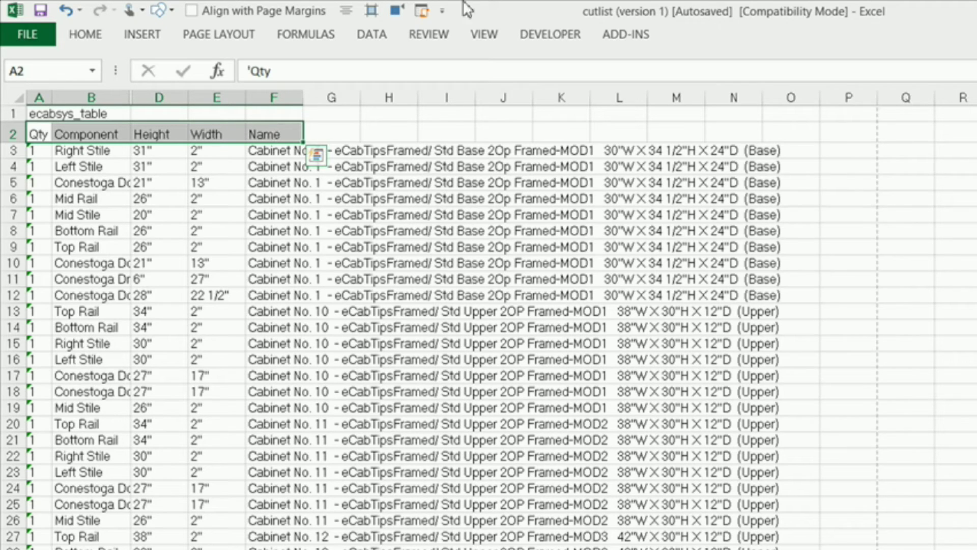
pyautogui.click(374, 41)
pyautogui.click(479, 66)
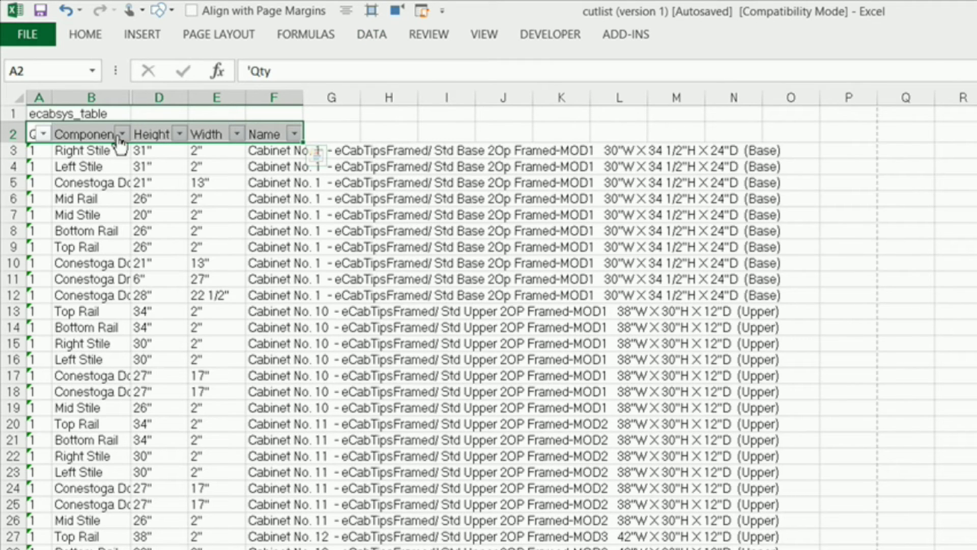
# - Filter the Name column to show only the Cabinet No. 1 entries
pyautogui.click(294, 133)
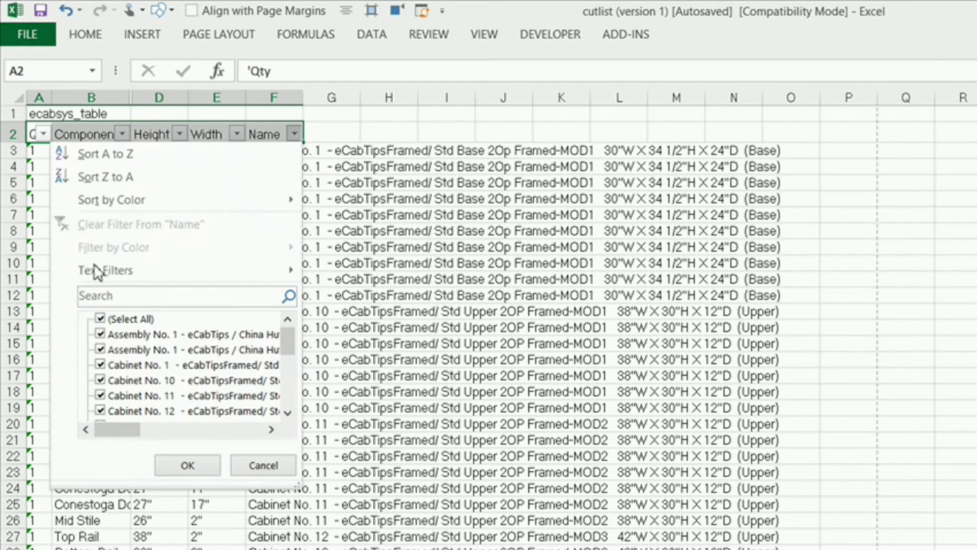
pyautogui.click(101, 319)
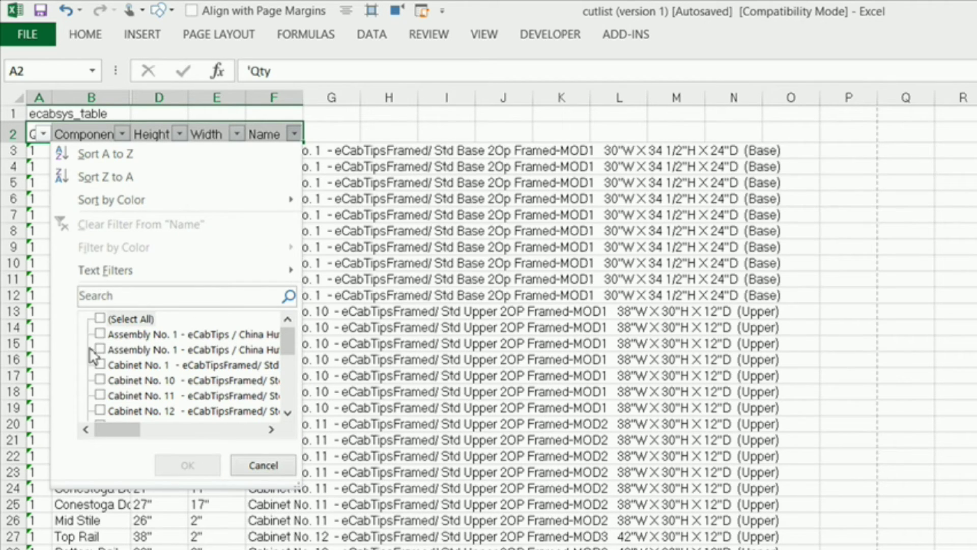
pyautogui.click(101, 365)
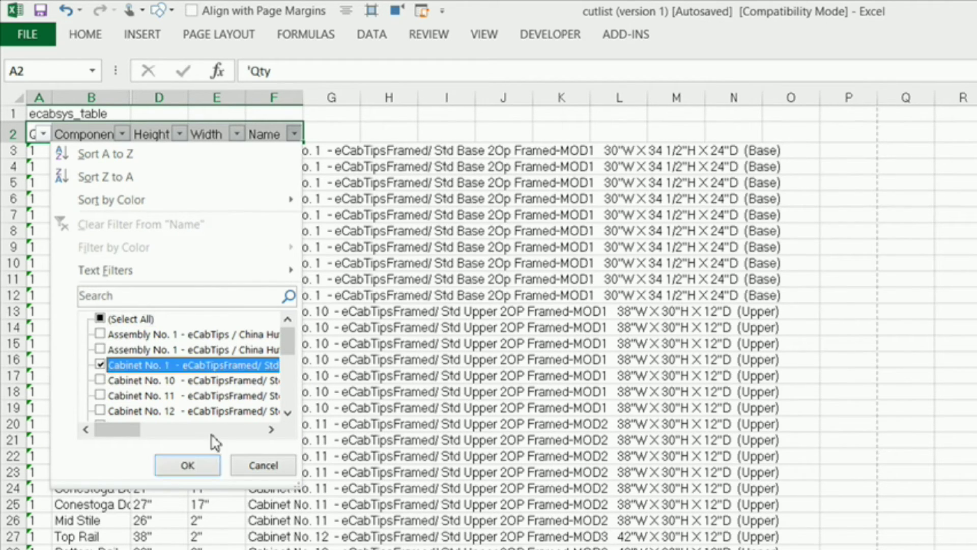
pyautogui.click(187, 466)
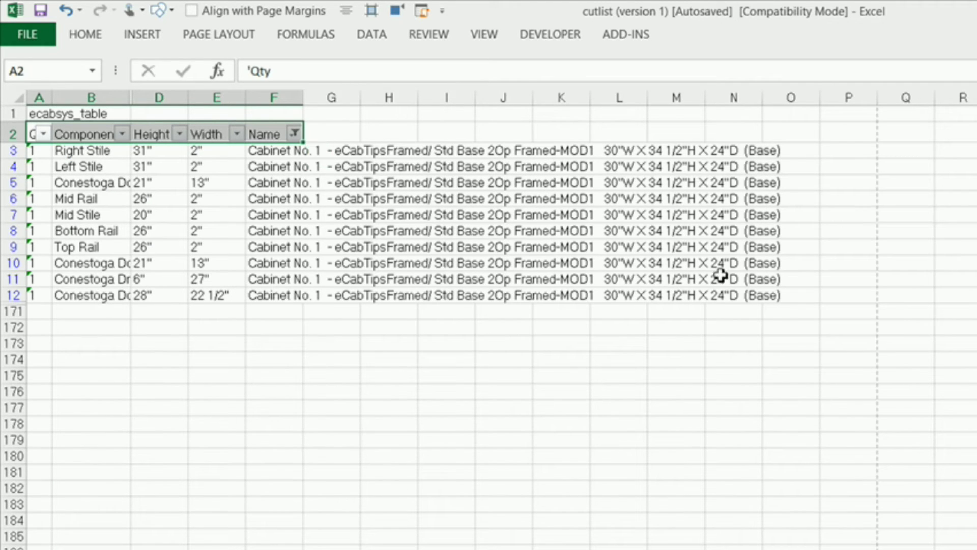
# - Filter the Component column to exclude Conestoga Door and Conestoga Drawer Front
pyautogui.click(122, 133)
pyautogui.click(50, 350)
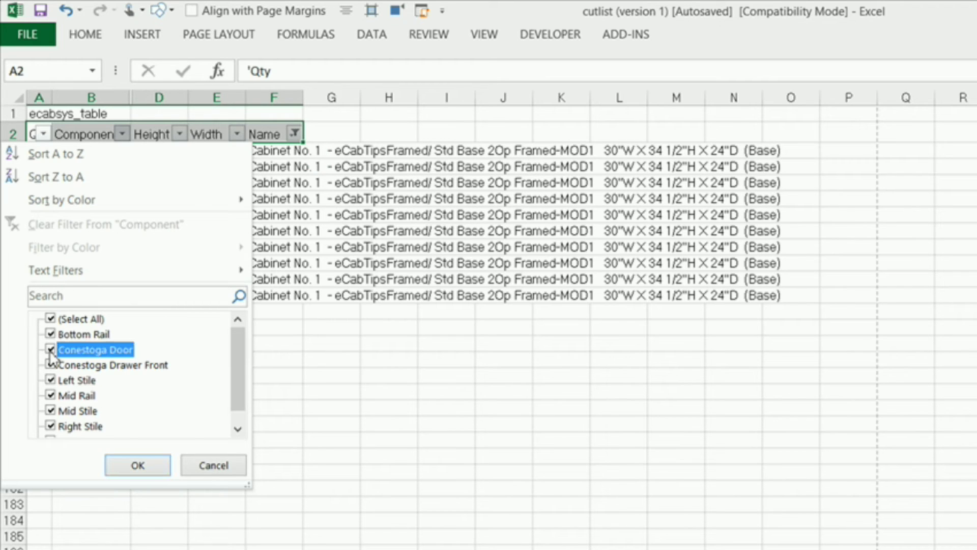
pyautogui.click(50, 365)
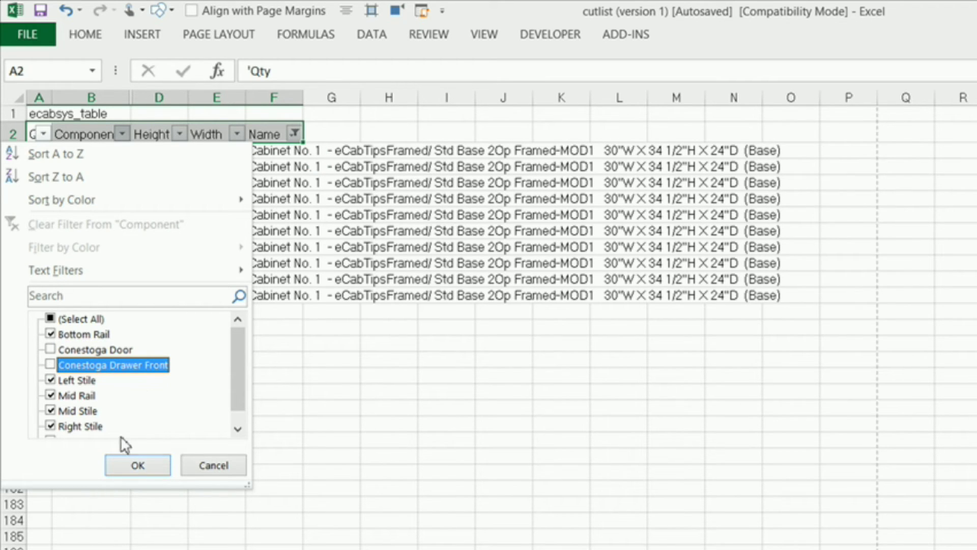
pyautogui.click(148, 465)
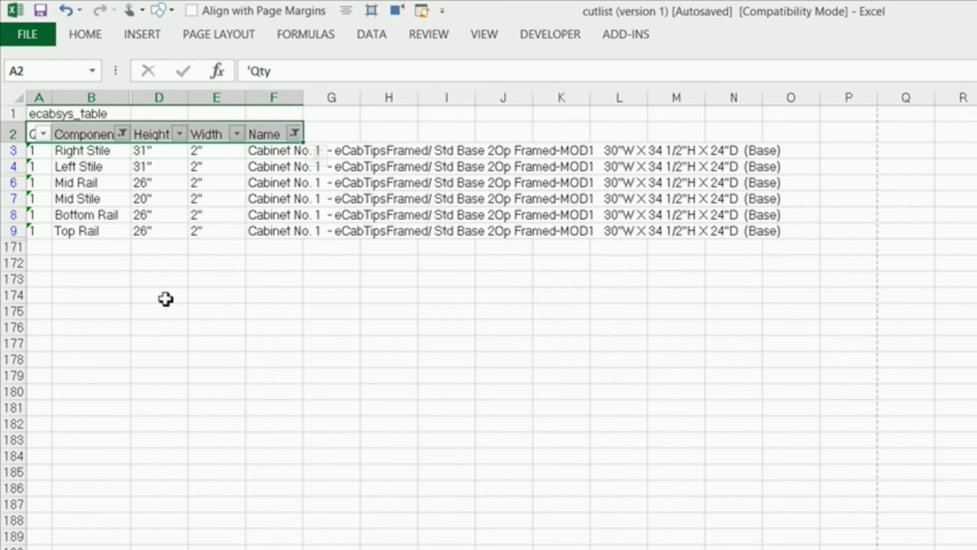
pyautogui.click(124, 280)
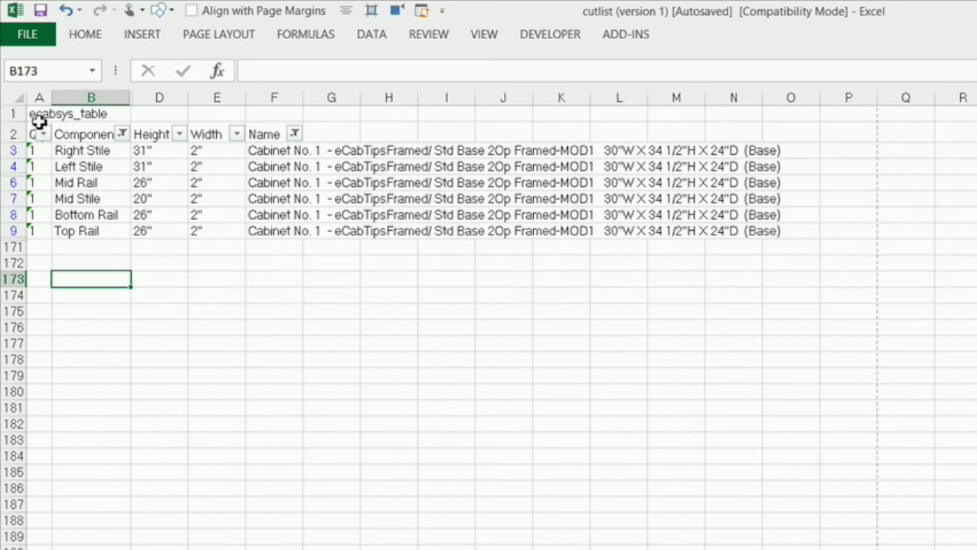
# - Copy the filtered range A1:E9 into the eCabinet Systems drawing as a table, narrow its columns and place it beside the face frame
pyautogui.moveTo(39, 112); pyautogui.dragTo(210, 228)
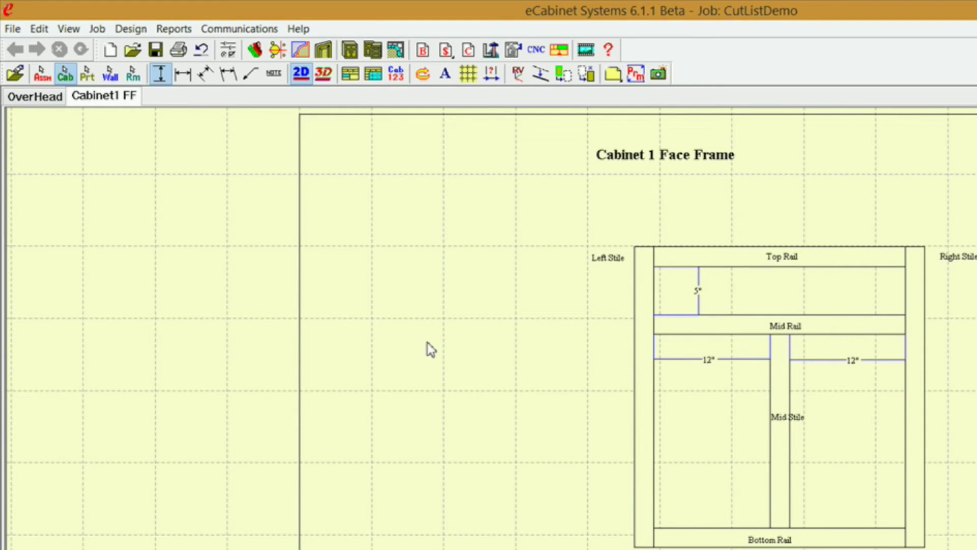
pyautogui.click(278, 74)
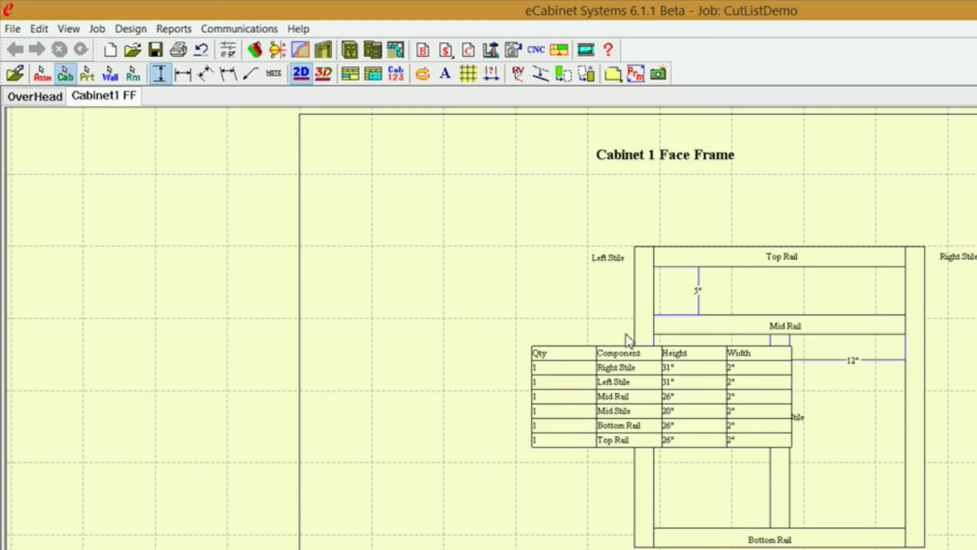
pyautogui.moveTo(516, 323); pyautogui.dragTo(576, 469)
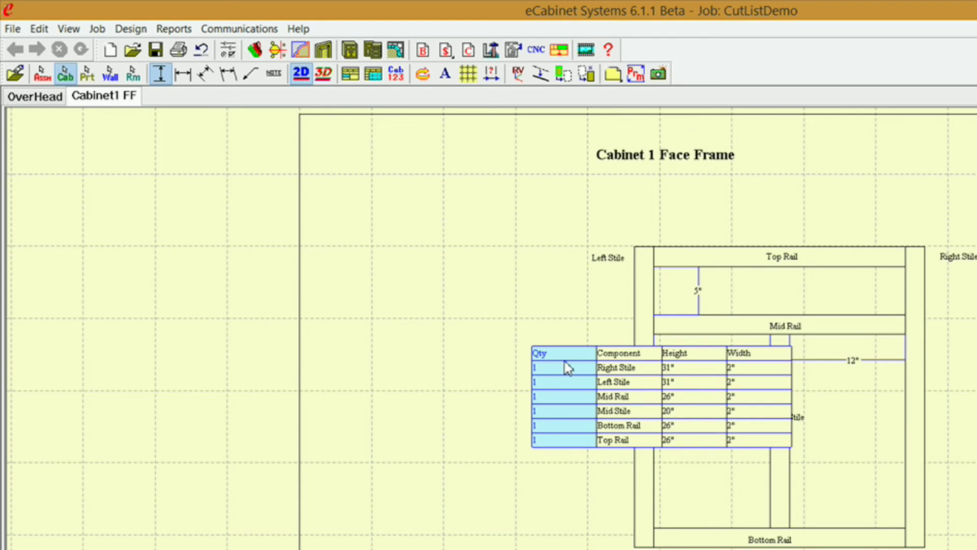
pyautogui.moveTo(569, 368); pyautogui.dragTo(390, 298)
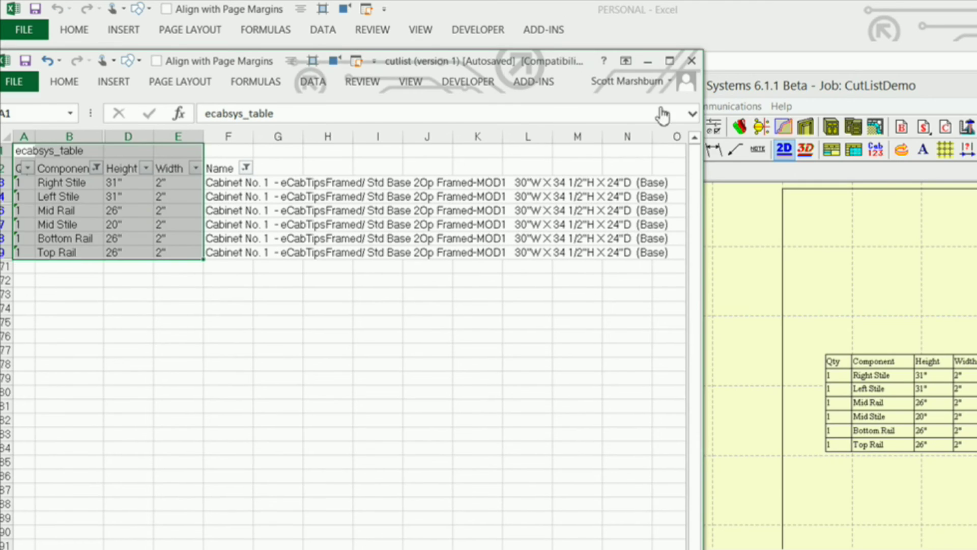
# - Arrange Excel and eCabinet Systems side by side, then copy the Right Stile cell into the drawing as a note outside the sheet border
pyautogui.moveTo(831, 90); pyautogui.dragTo(915, 82)
pyautogui.moveTo(350, 52); pyautogui.dragTo(387, 55)
pyautogui.click(53, 173)
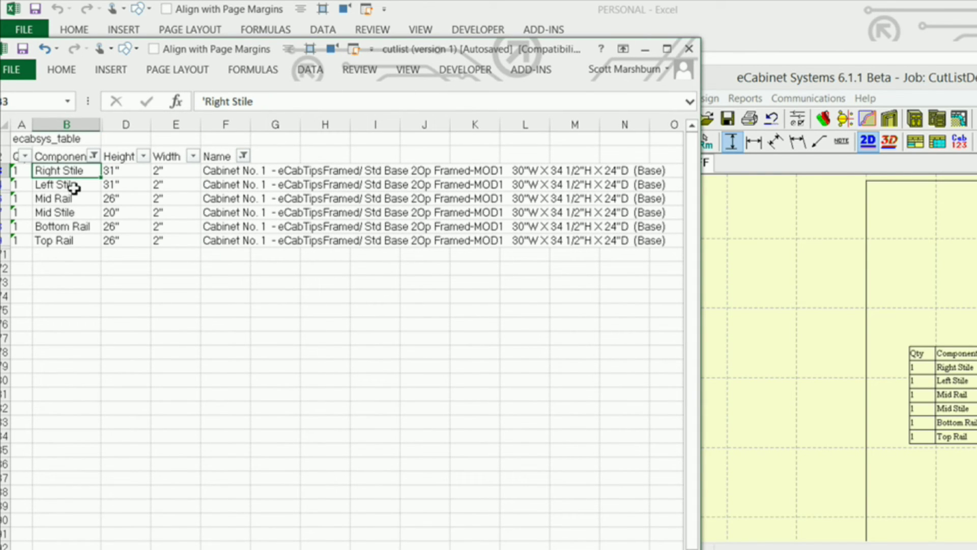
pyautogui.click(829, 81)
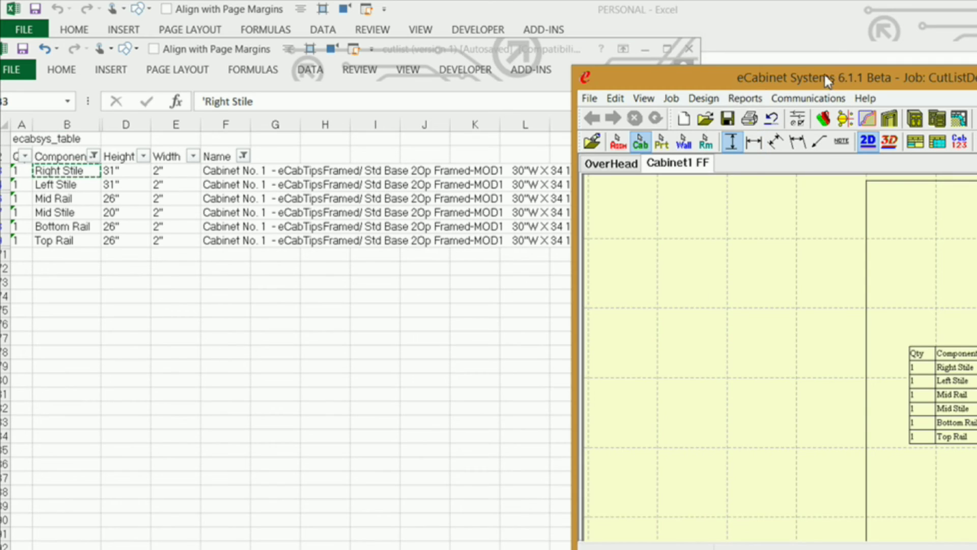
pyautogui.click(844, 145)
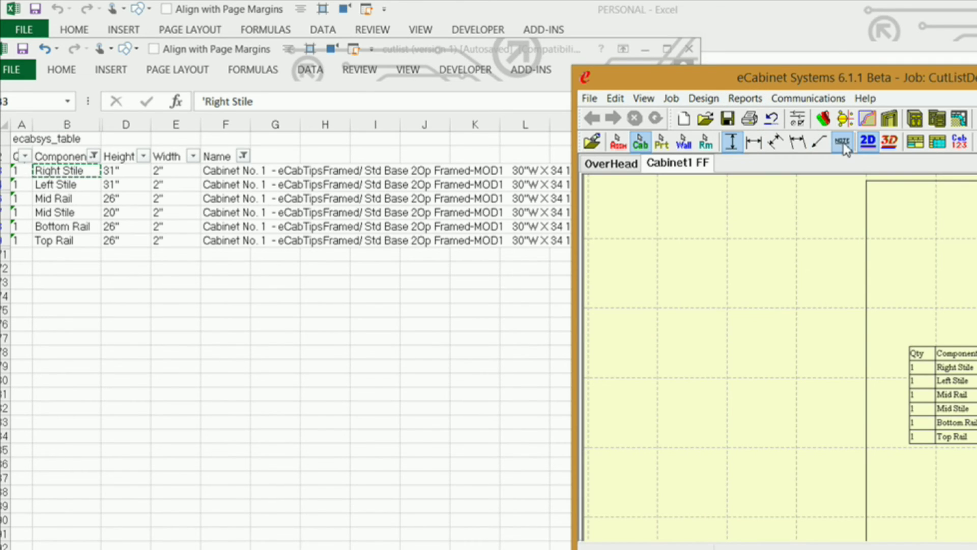
pyautogui.click(653, 237)
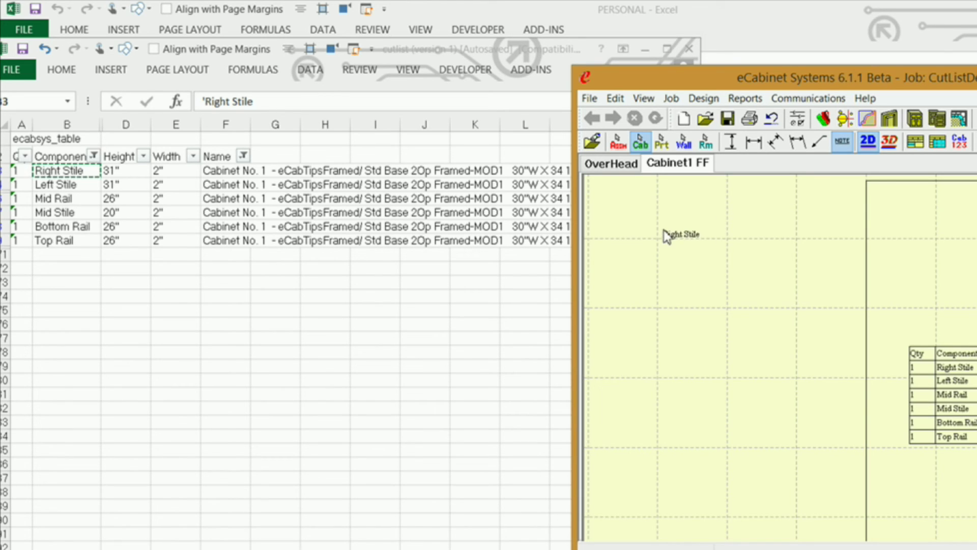
# - Copy the Left Stile and Mid Rail cells one at a time into the drawing as notes below the Right Stile note
pyautogui.click(51, 185)
pyautogui.click(50, 185)
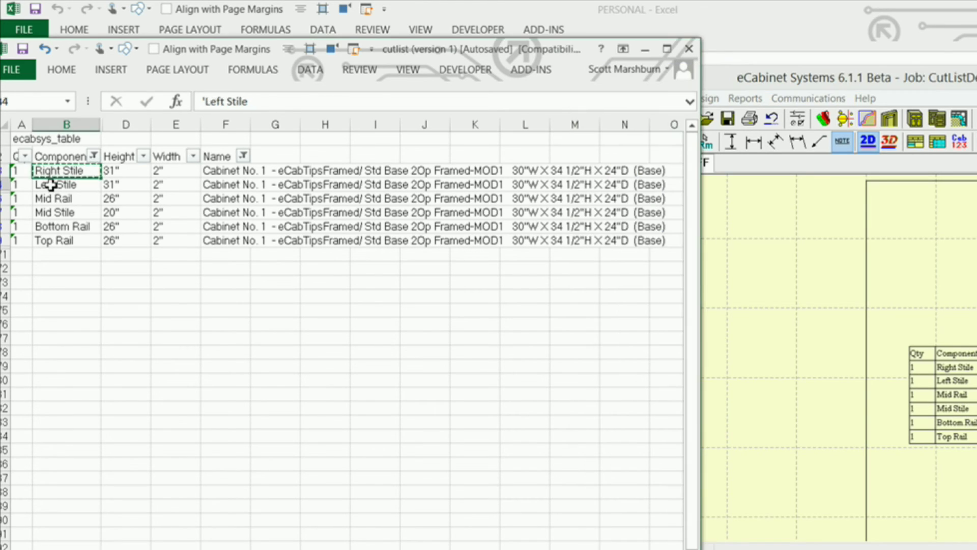
pyautogui.hotkey('ctrl', 'c')
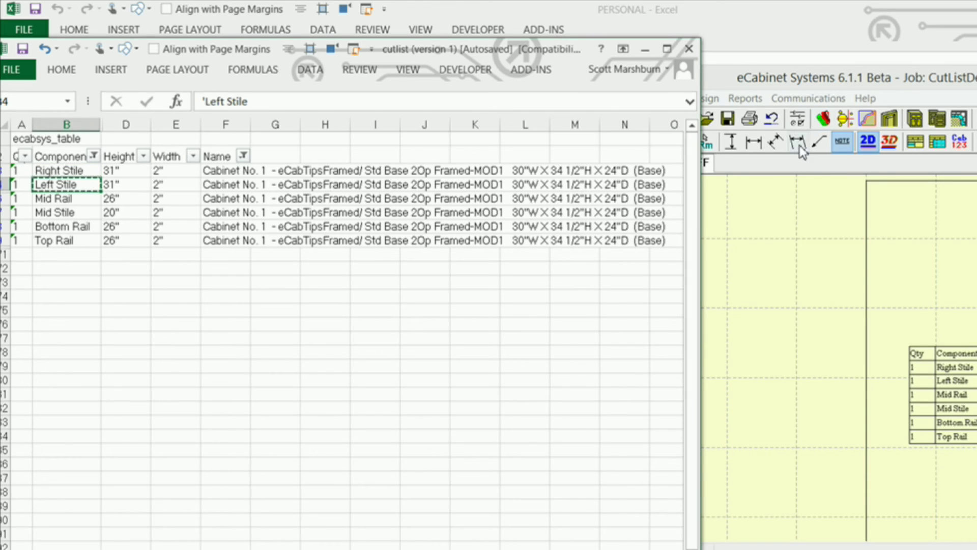
pyautogui.click(842, 144)
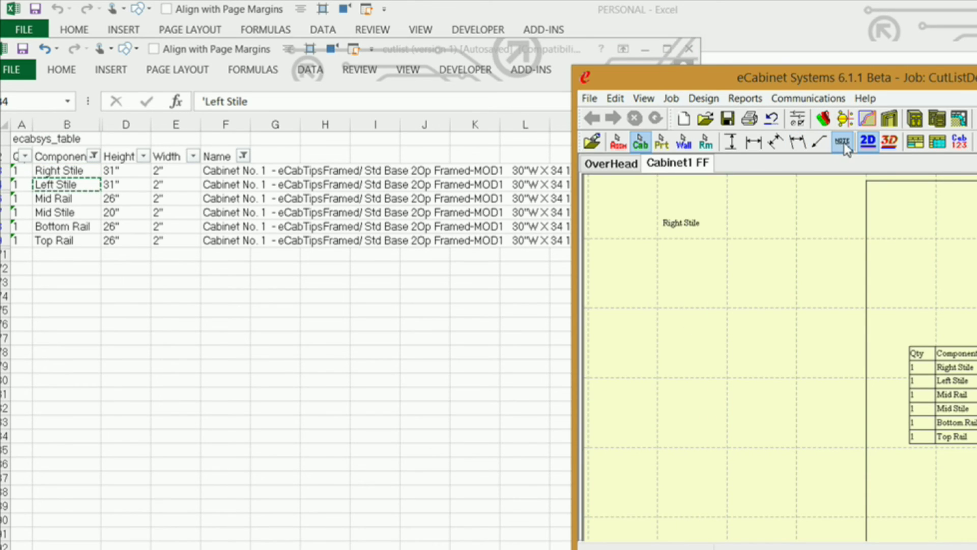
pyautogui.click(680, 279)
pyautogui.click(62, 198)
pyautogui.click(60, 199)
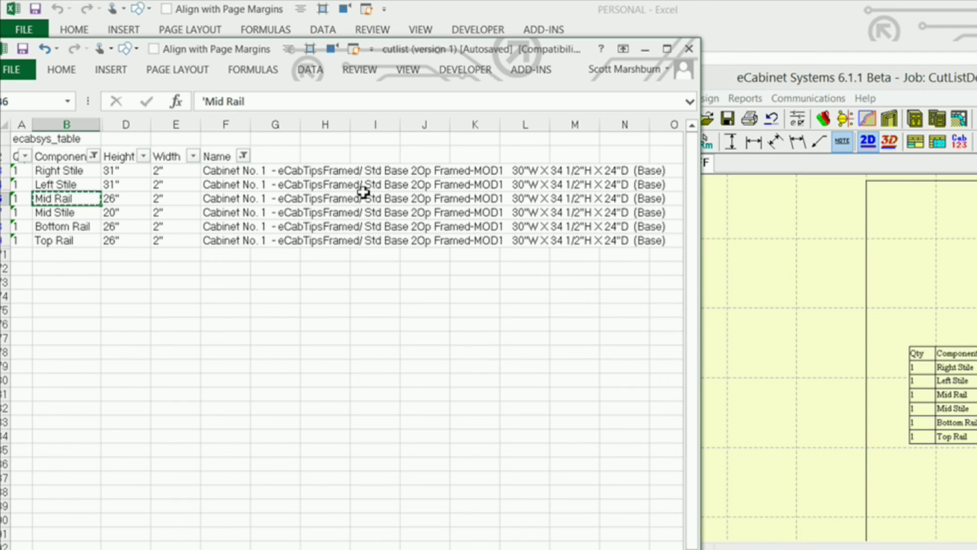
pyautogui.click(763, 282)
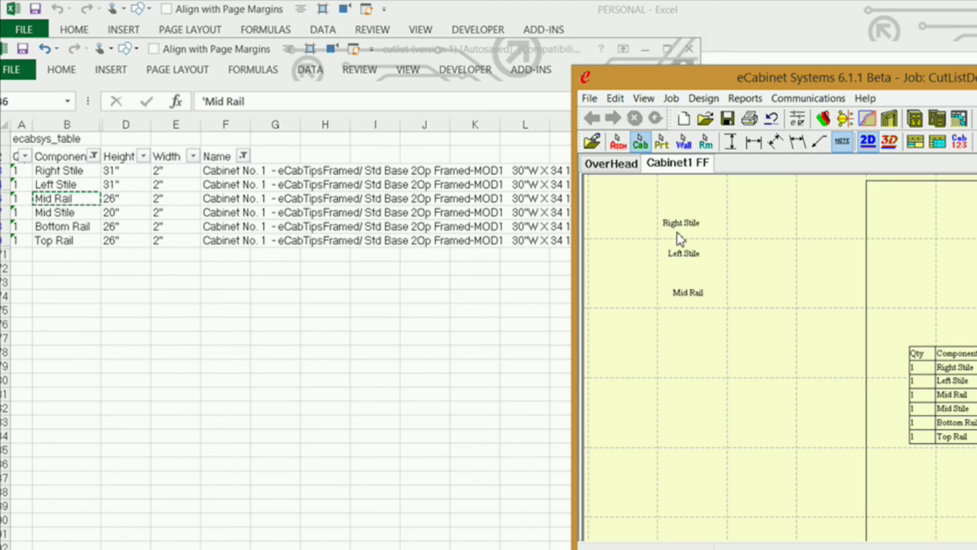
# - Copy all six filtered component names into the drawing as notes in one paste, and move them as a group away from the single notes
pyautogui.moveTo(56, 170); pyautogui.dragTo(44, 240)
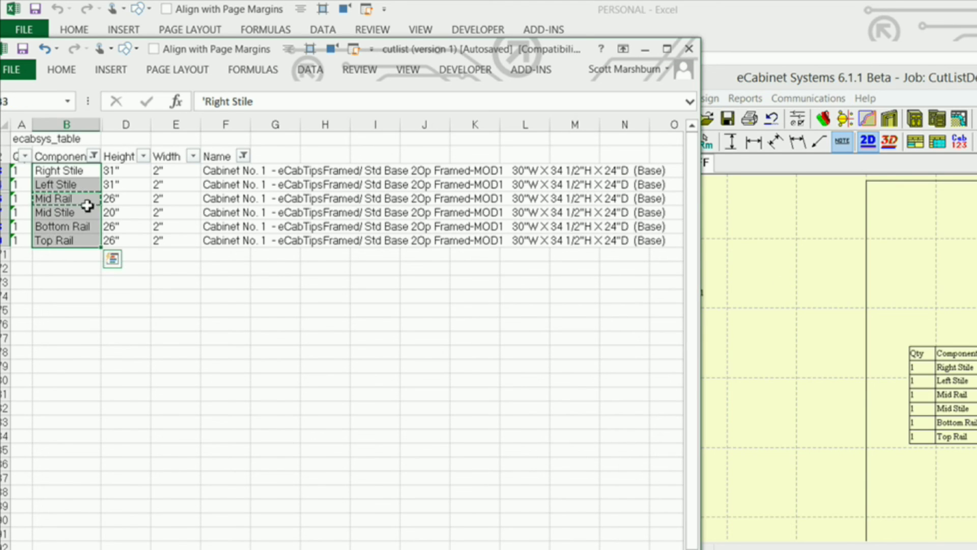
pyautogui.hotkey('ctrl', 'c')
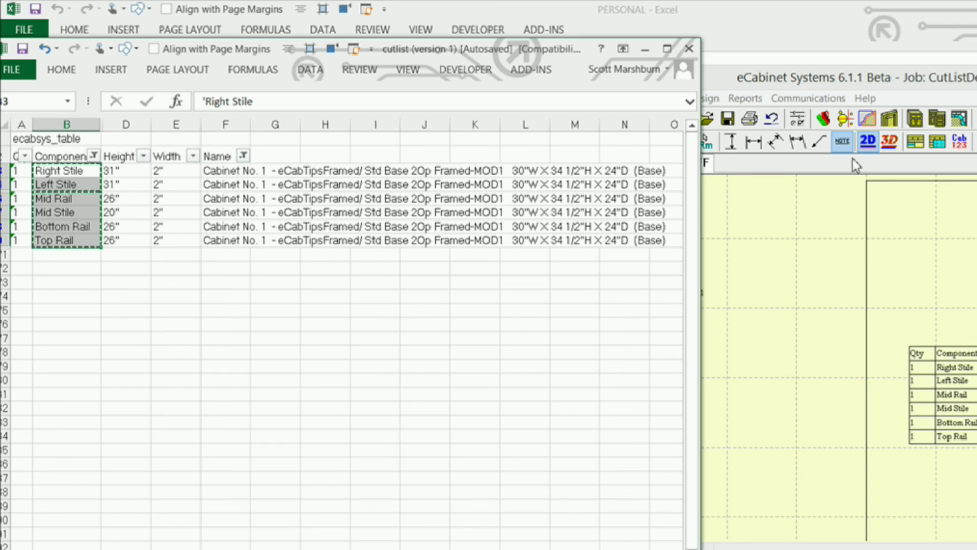
pyautogui.click(844, 143)
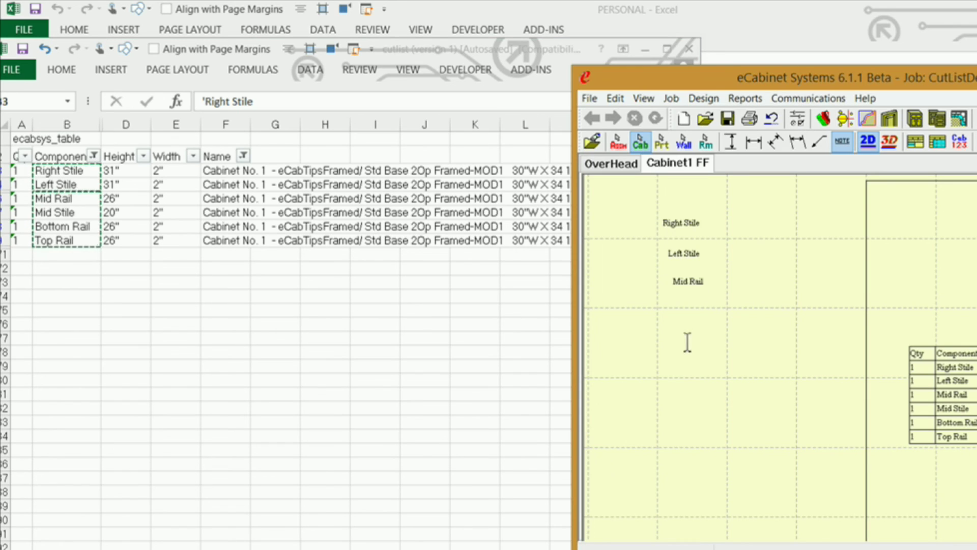
pyautogui.click(693, 383)
pyautogui.hotkey('ctrl', 'v')
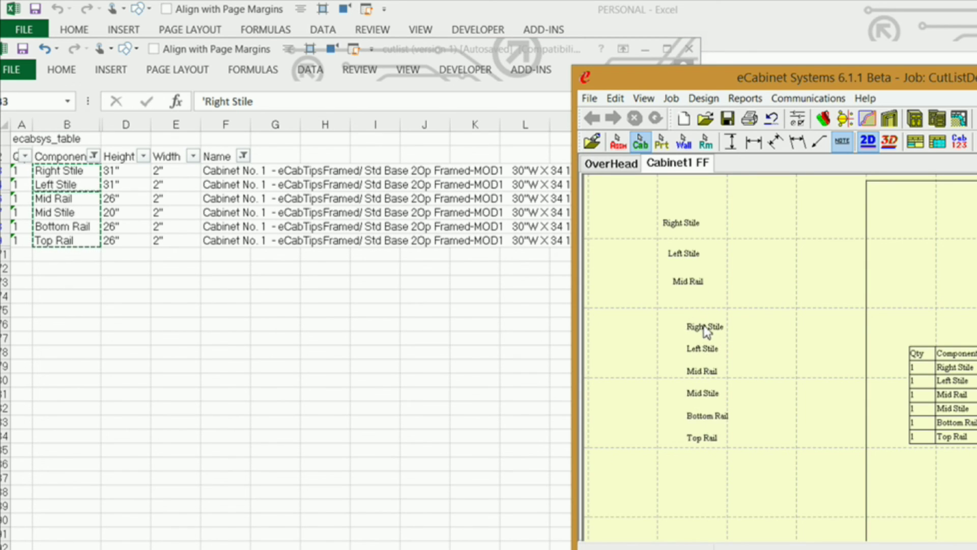
pyautogui.click(733, 142)
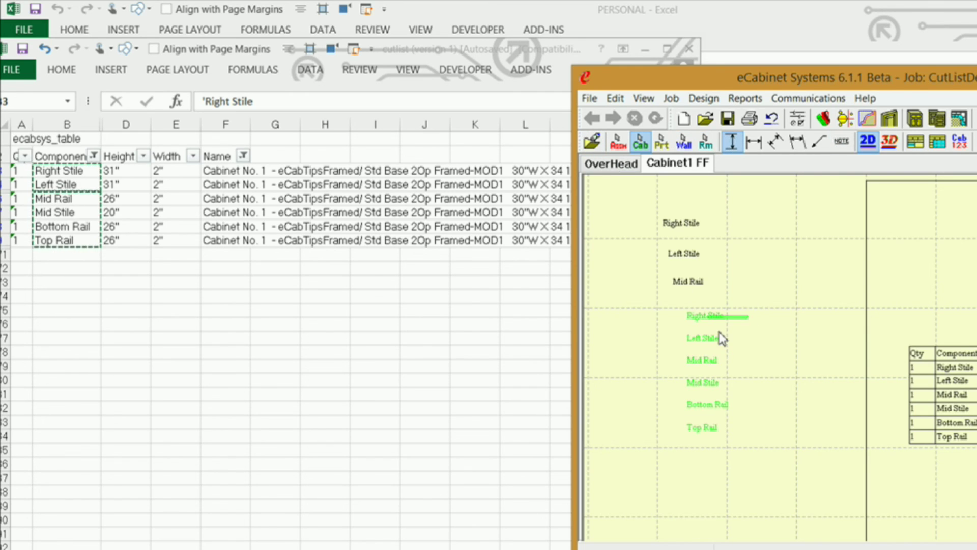
pyautogui.moveTo(708, 346); pyautogui.dragTo(743, 375)
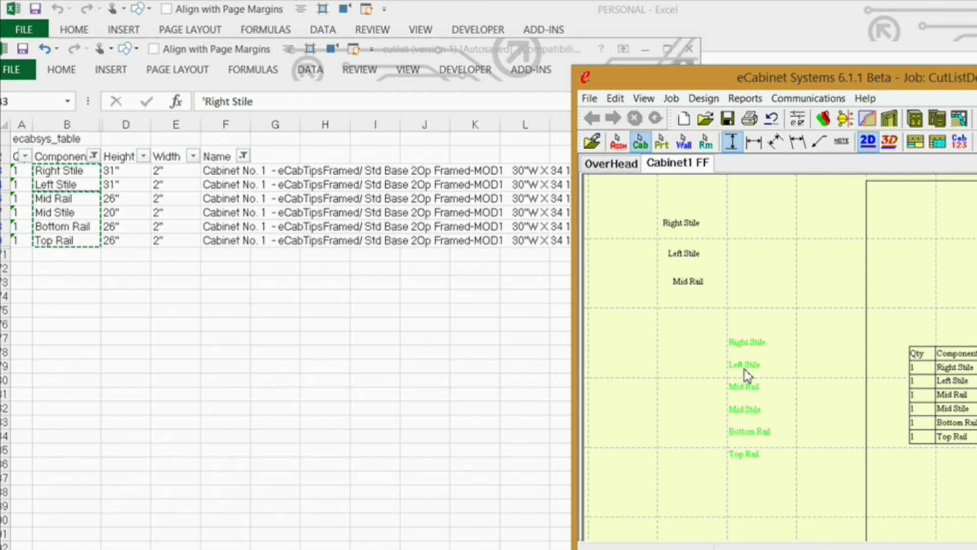
# - Move the single Right Stile note below the face frame's Right Stile label, and delete the remaining component notes outside the sheet border
pyautogui.click(687, 226)
pyautogui.moveTo(702, 220); pyautogui.dragTo(911, 259)
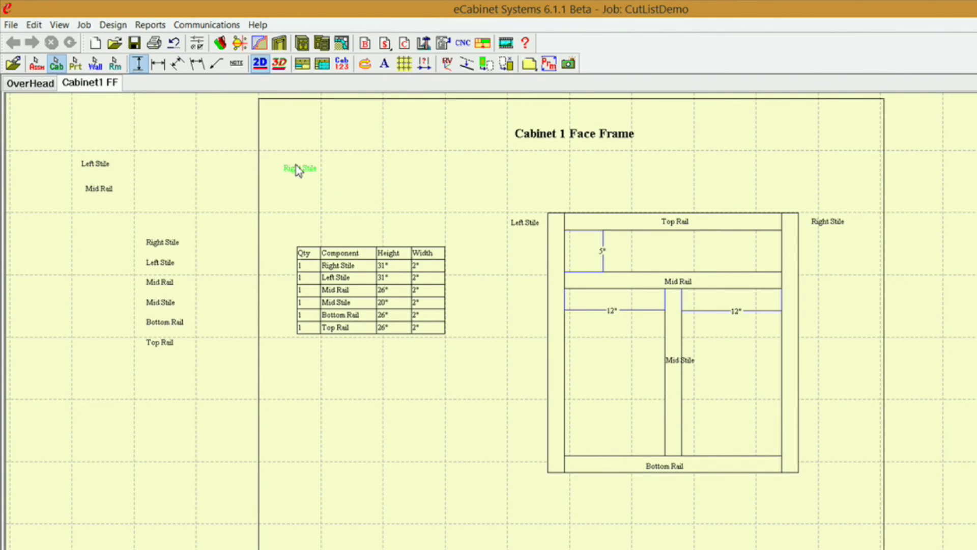
pyautogui.moveTo(298, 172); pyautogui.dragTo(825, 248)
pyautogui.moveTo(60, 161); pyautogui.dragTo(214, 382)
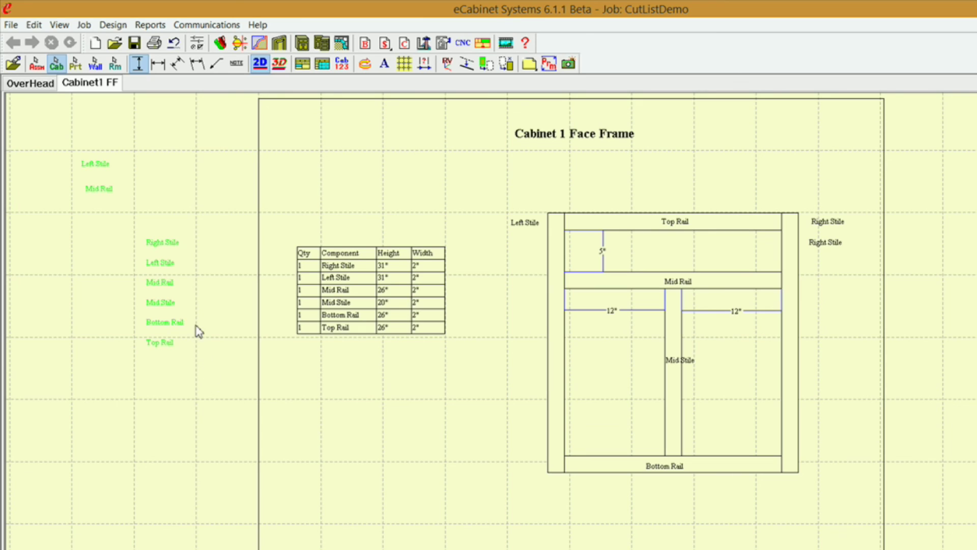
pyautogui.press('Delete')
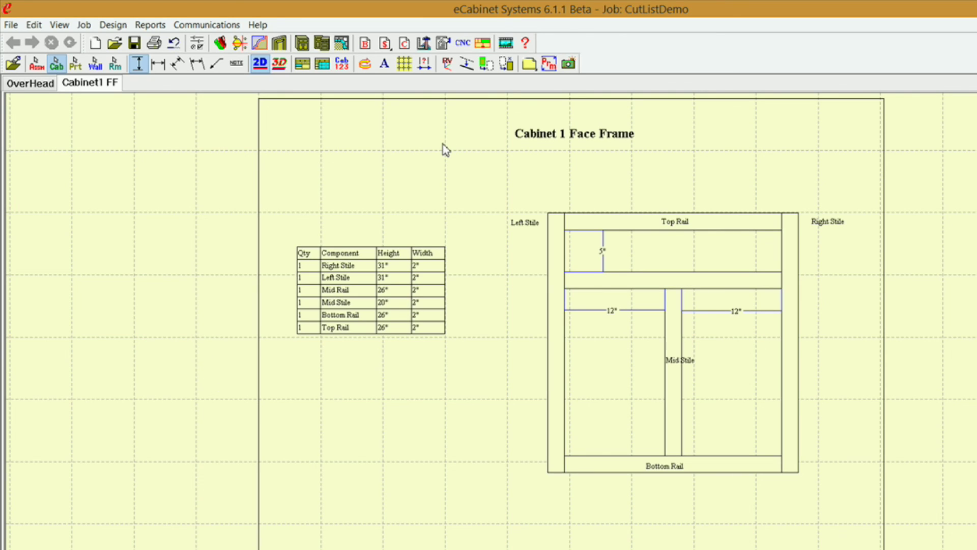